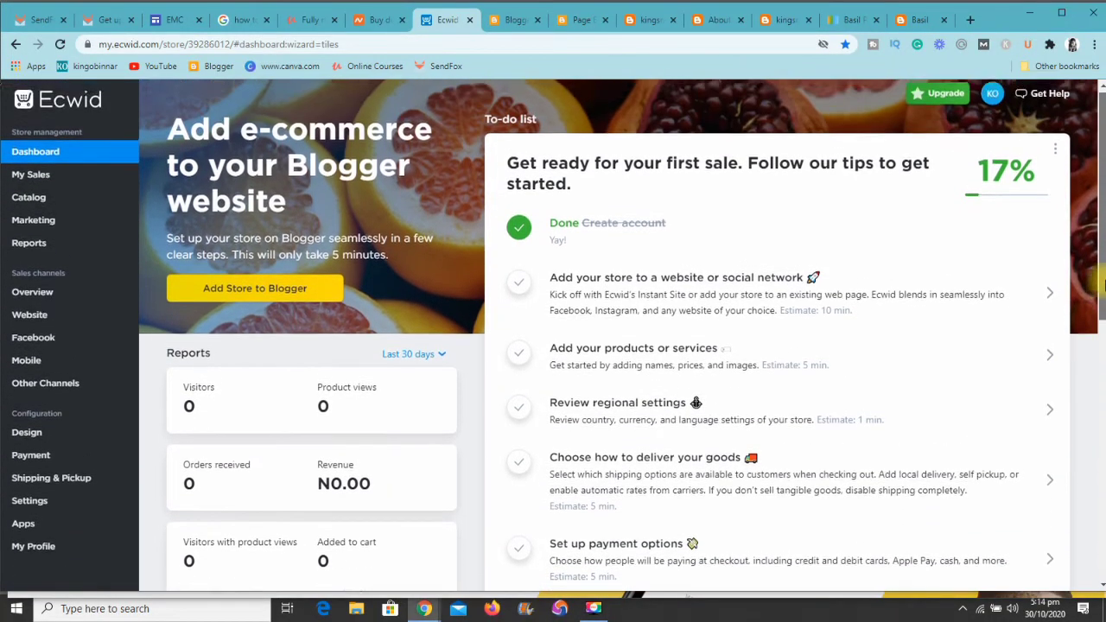
Step: Scroll through the Ecwid dashboard to locate the option for adding the store to Blogger
mouse_move(1102, 285)
left_mouse_down()
mouse_move(1103, 337)
mouse_move(1104, 264)
left_mouse_up()
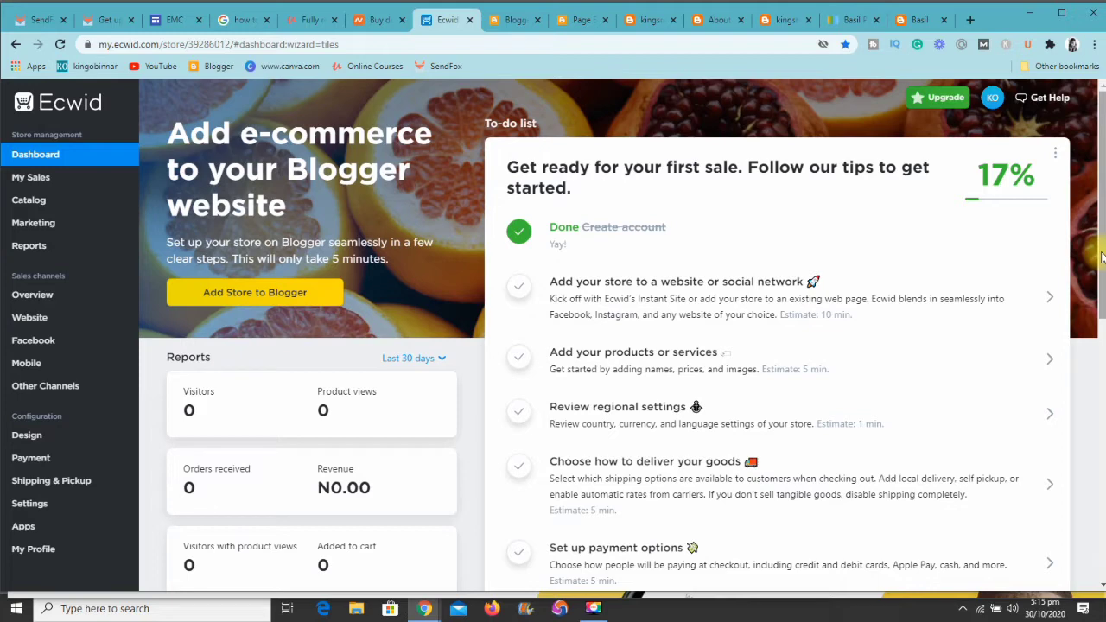
left_click_drag(1102, 256, 1102, 258)
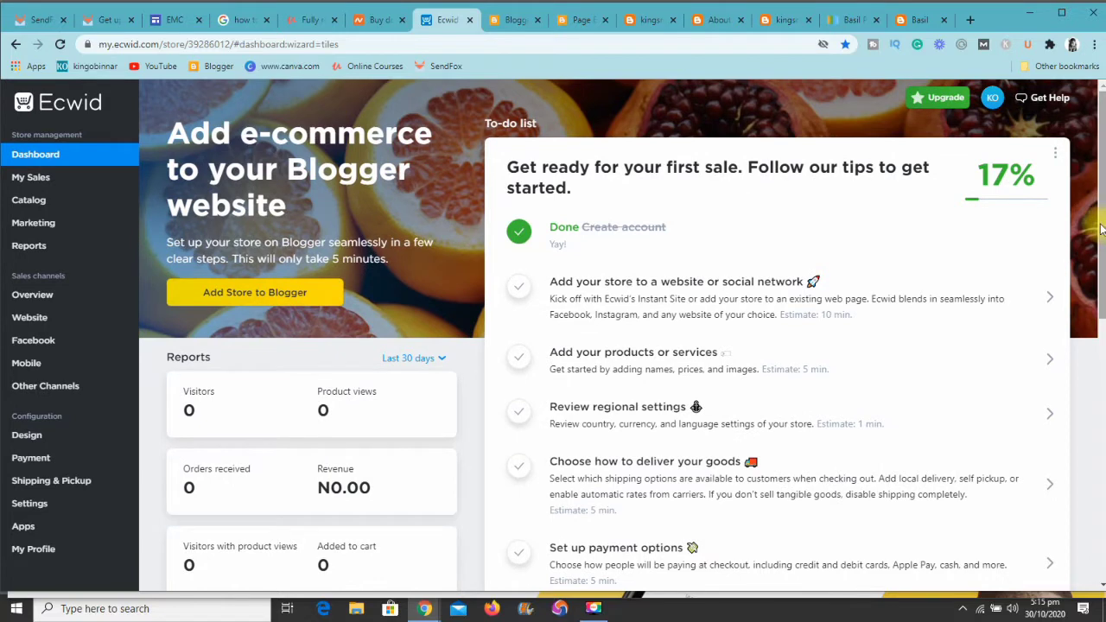
left_click_drag(1103, 229, 1104, 267)
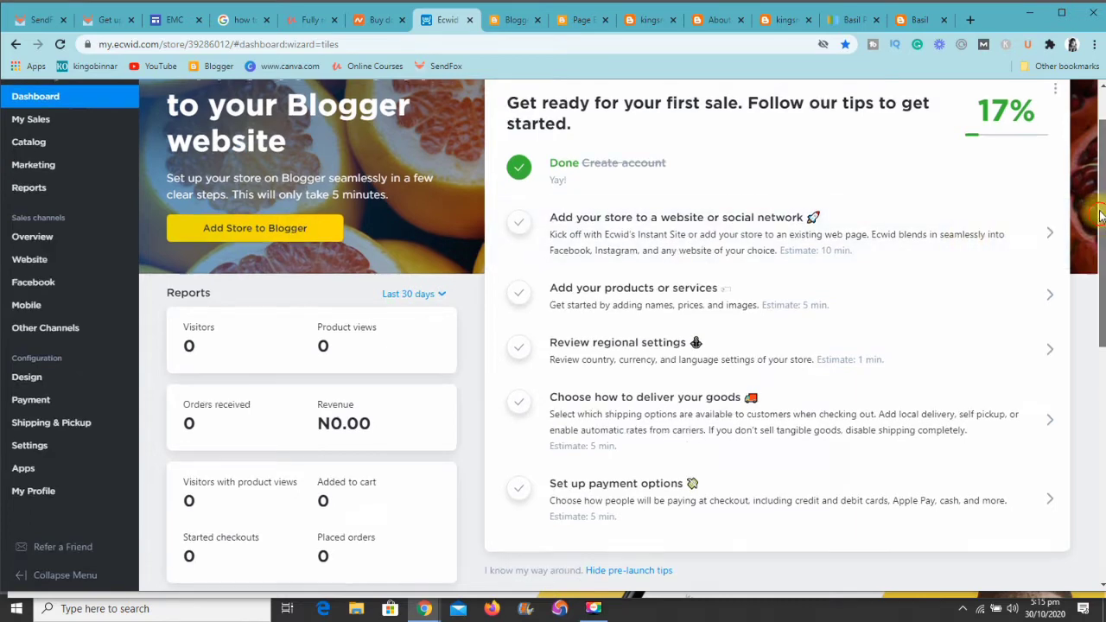
left_click_drag(1100, 225, 1096, 207)
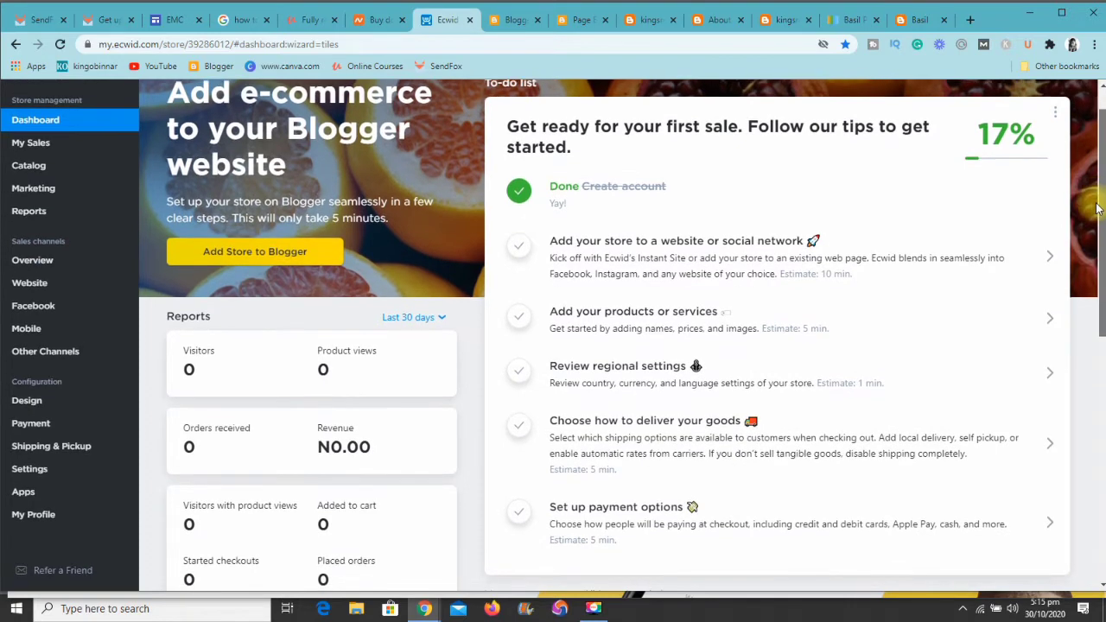
left_click_drag(1096, 208, 1103, 224)
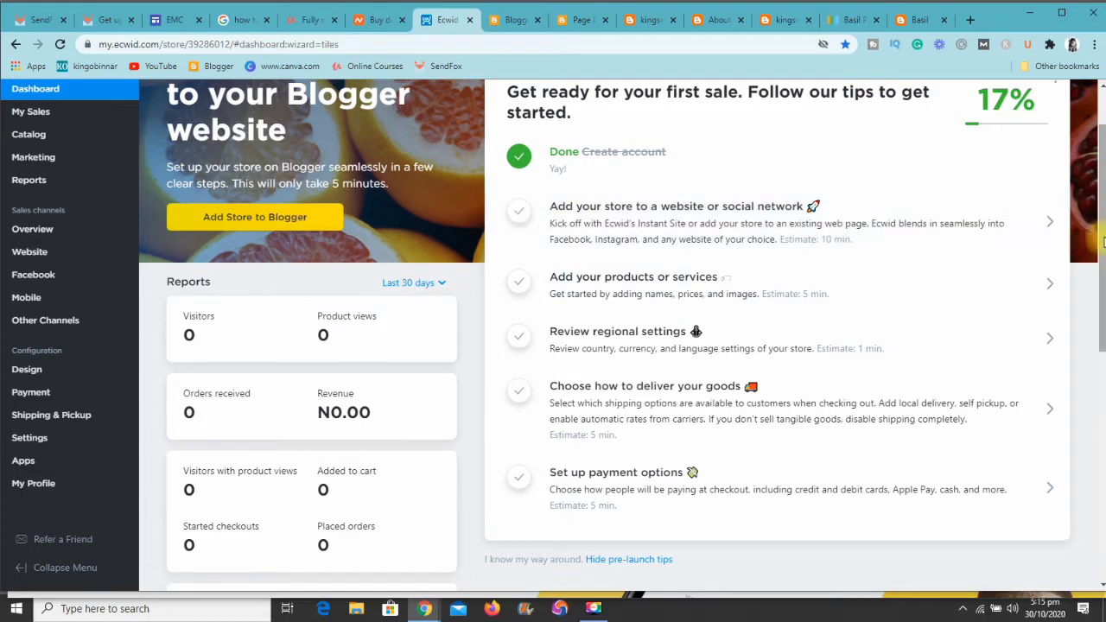
scroll(1104, 234, "up", 1)
scroll(1103, 212, "up", 1)
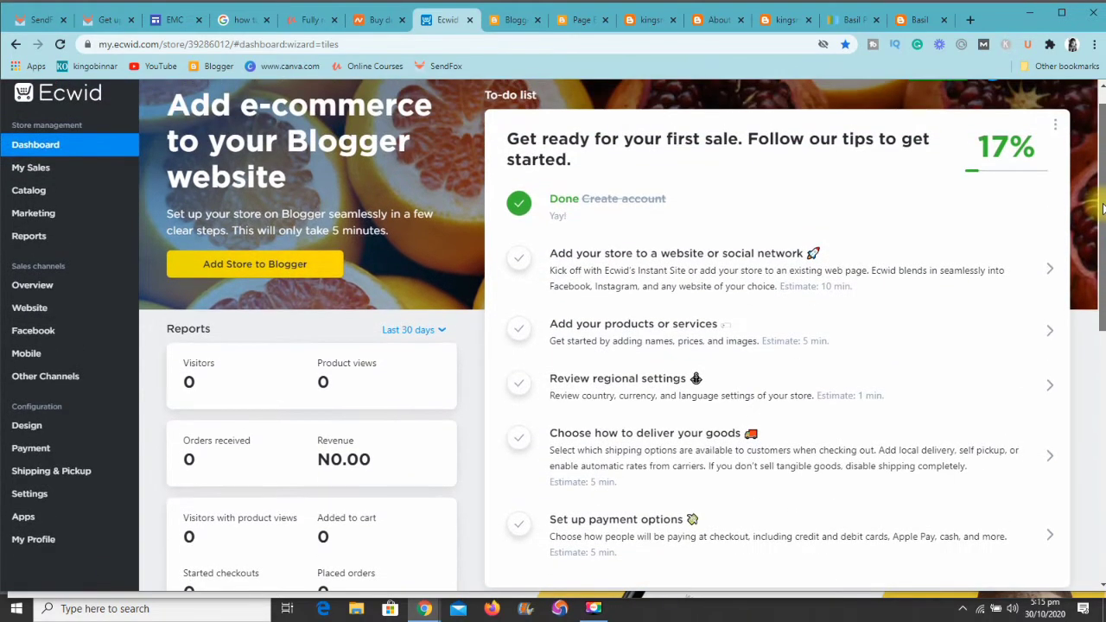
scroll(1103, 207, "down", 1)
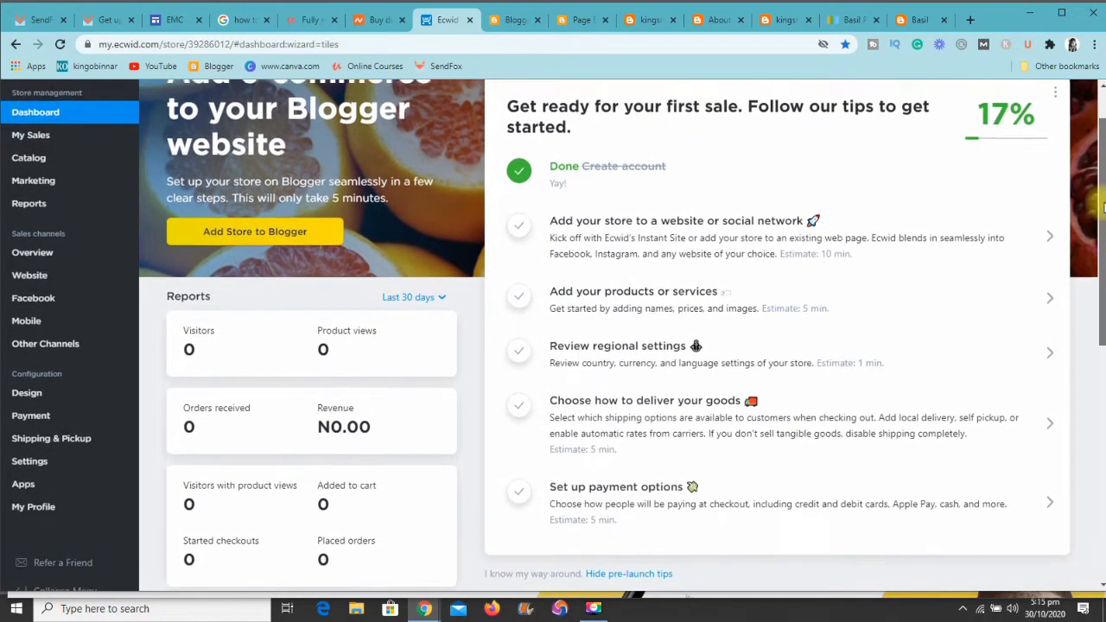
scroll(1103, 169, "up", 1)
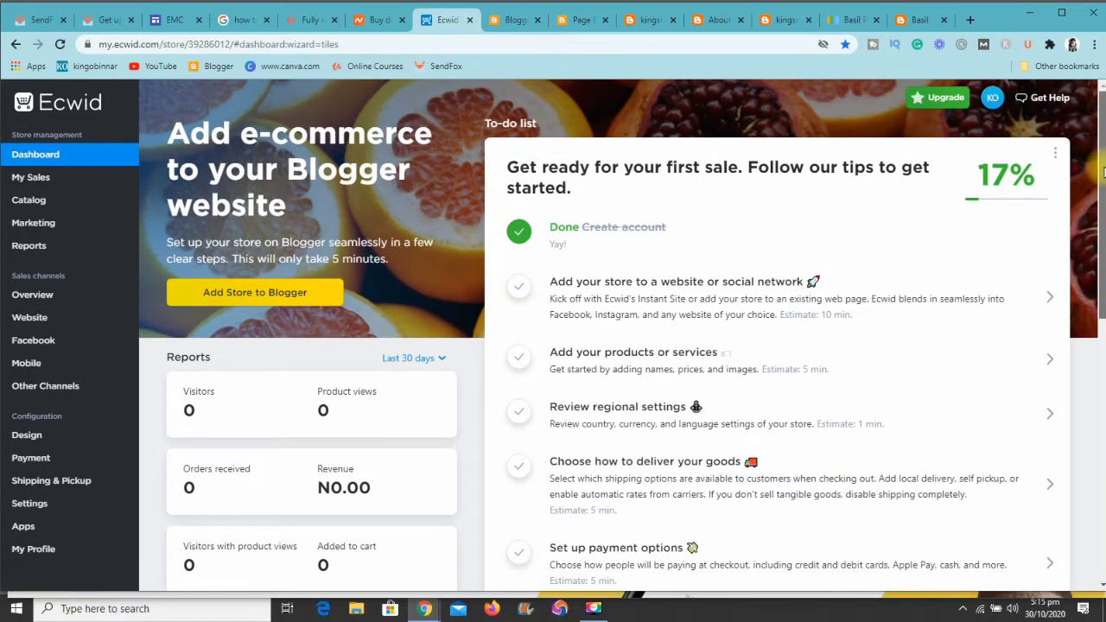
mouse_move(1104, 177)
left_mouse_down()
mouse_move(1104, 227)
mouse_move(1098, 168)
left_mouse_up()
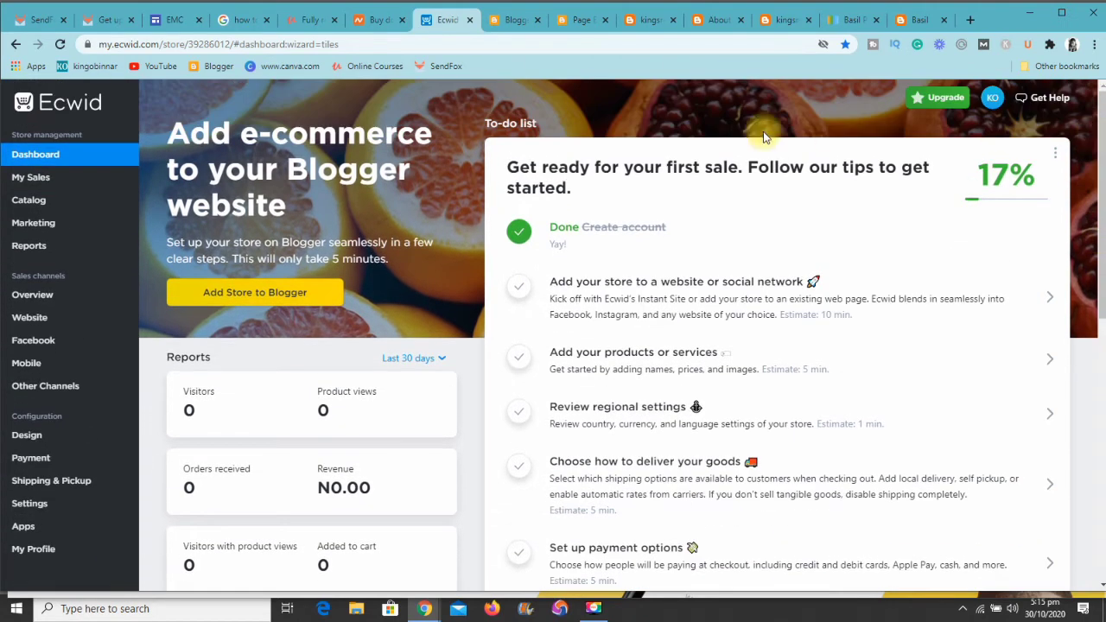
Step: Start the Add Store to Blogger setup and copy the store's integration code
left_click(255, 290)
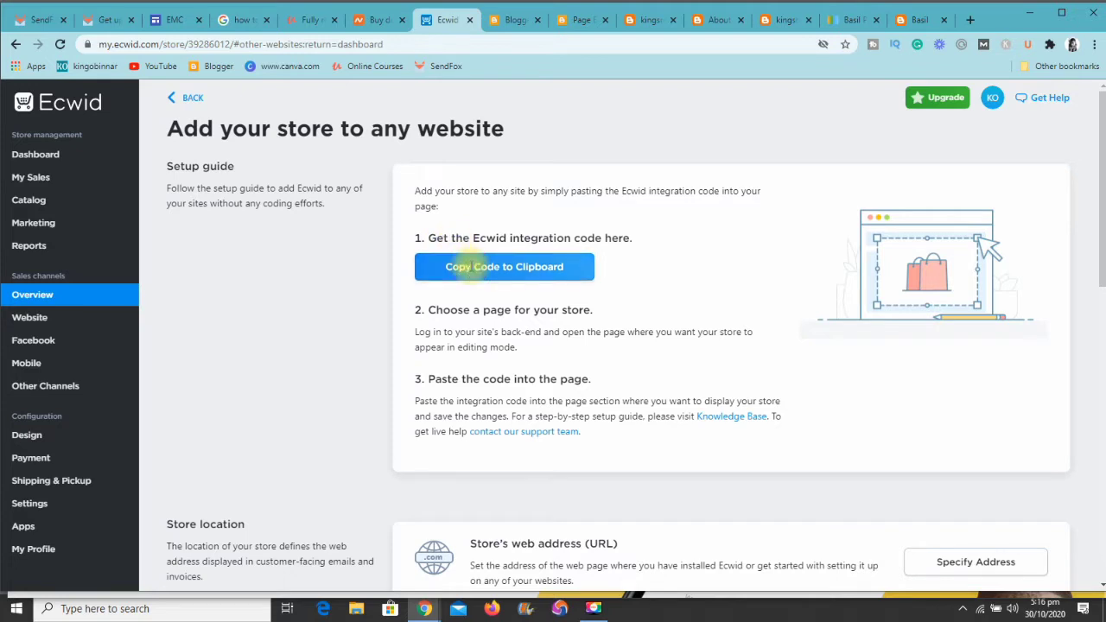
left_click(471, 270)
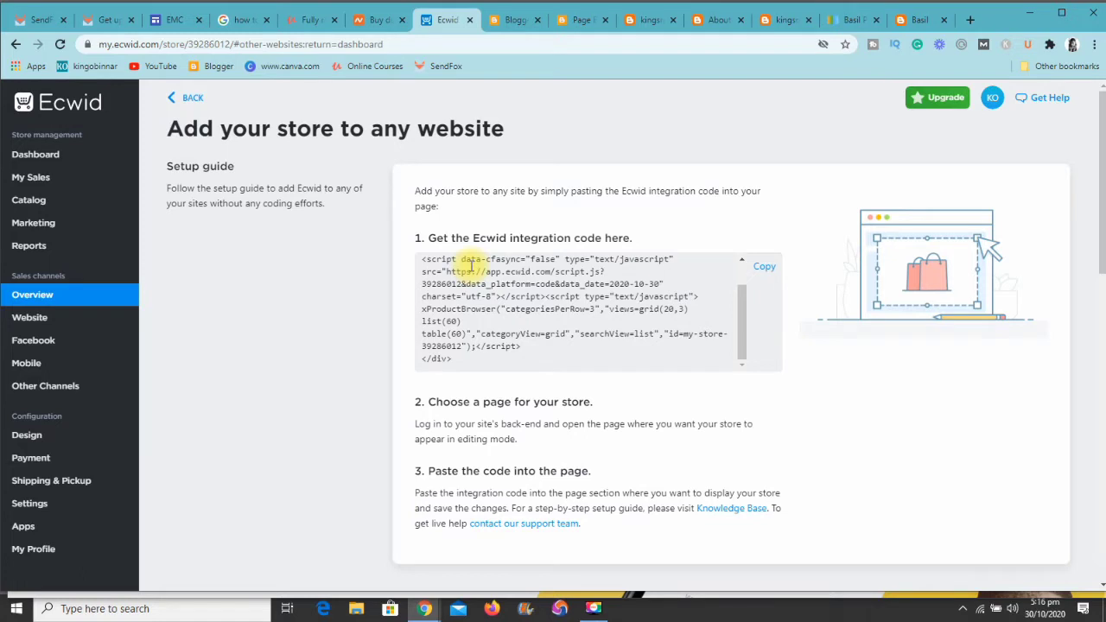
left_click(758, 268)
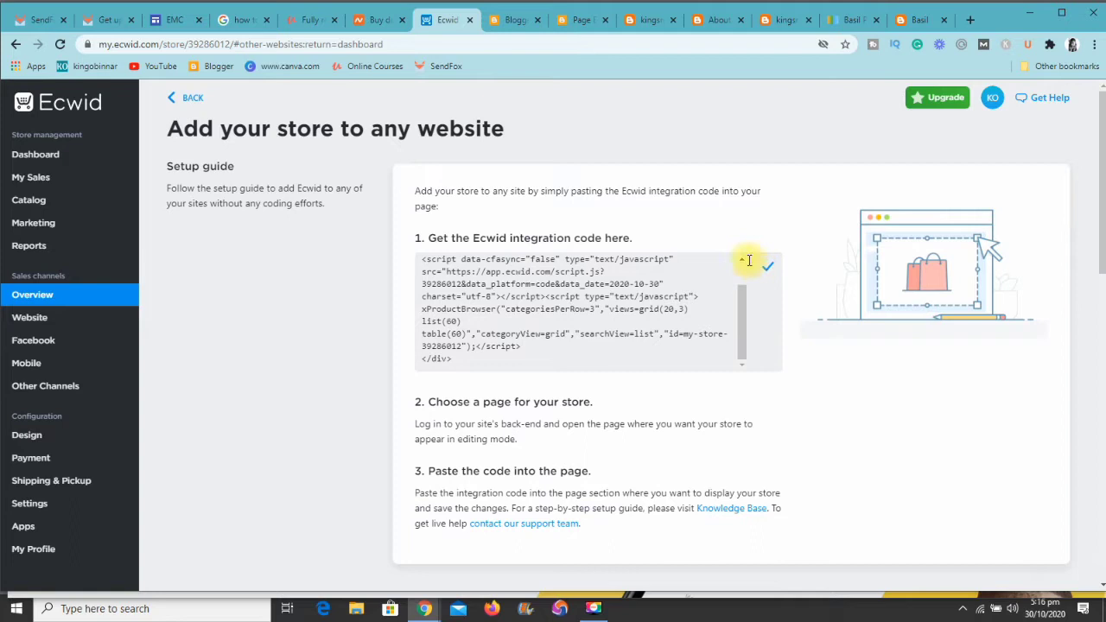
Step: View the live kingsrealonlineshop blog and scroll through its current storefront
left_click(500, 22)
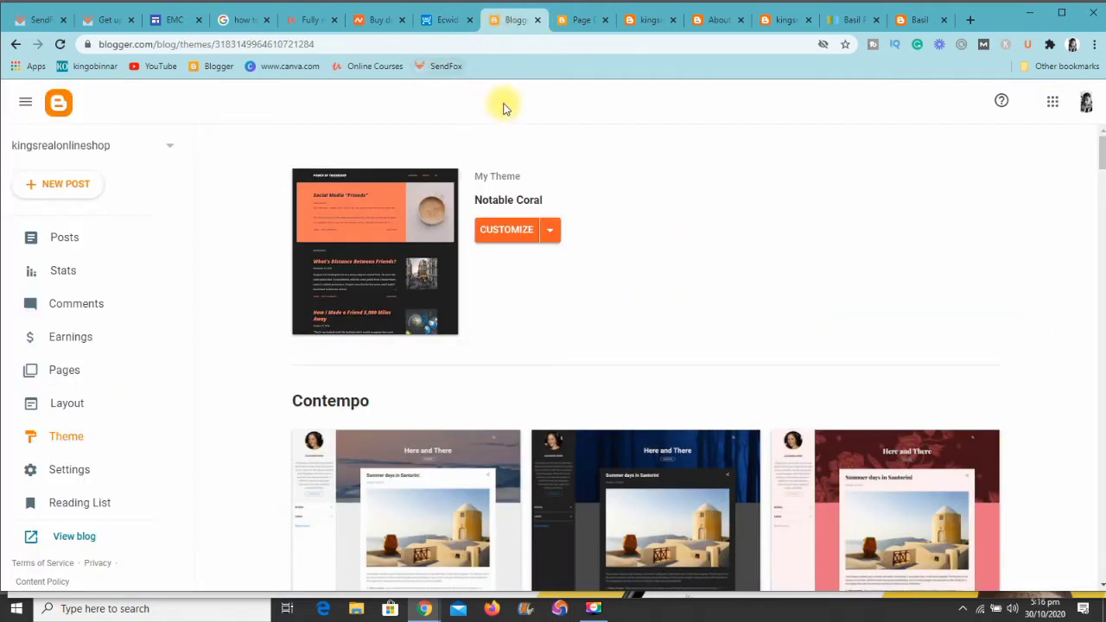
left_click(788, 22)
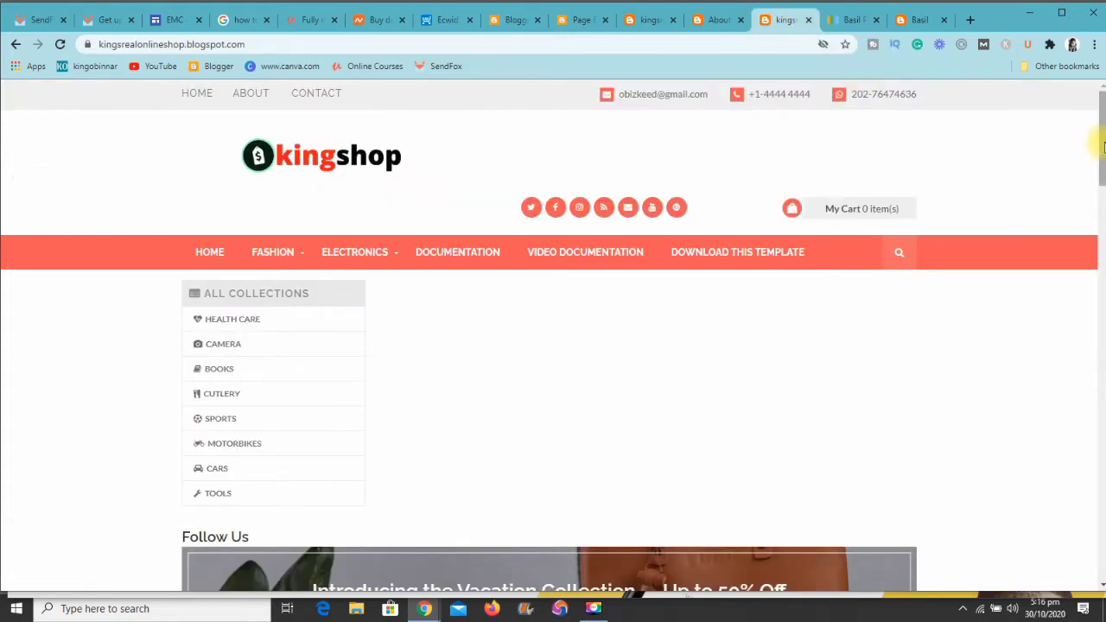
mouse_move(1102, 147)
left_mouse_down()
mouse_move(1086, 346)
mouse_move(1094, 563)
mouse_move(1103, 98)
left_mouse_up()
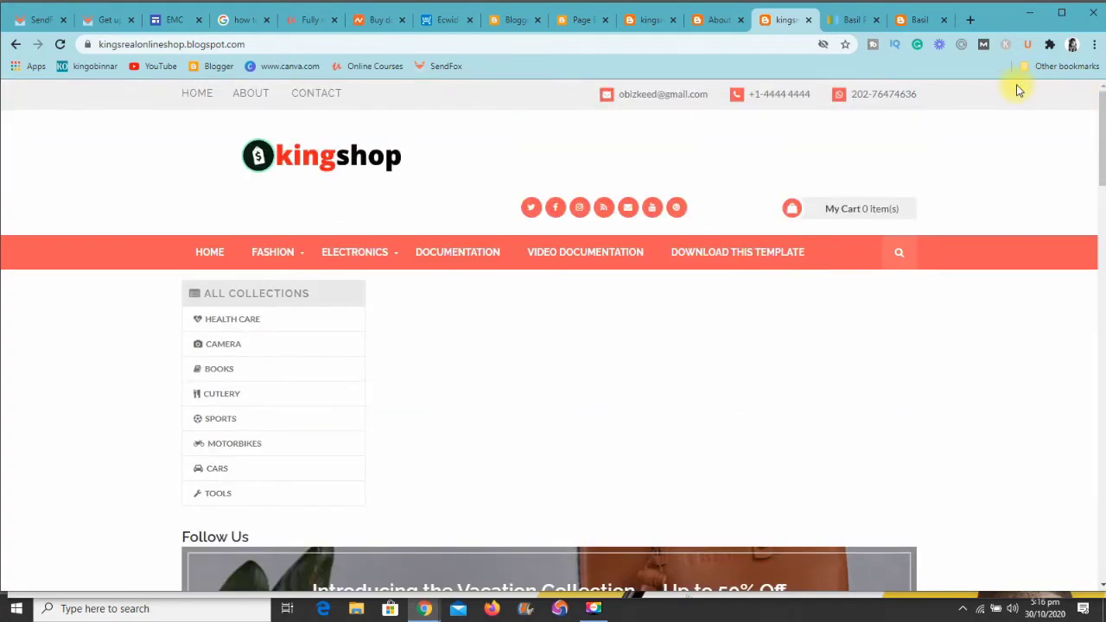
Step: Apply the Notable theme's Light variant and view the restyled live blog
left_click(517, 21)
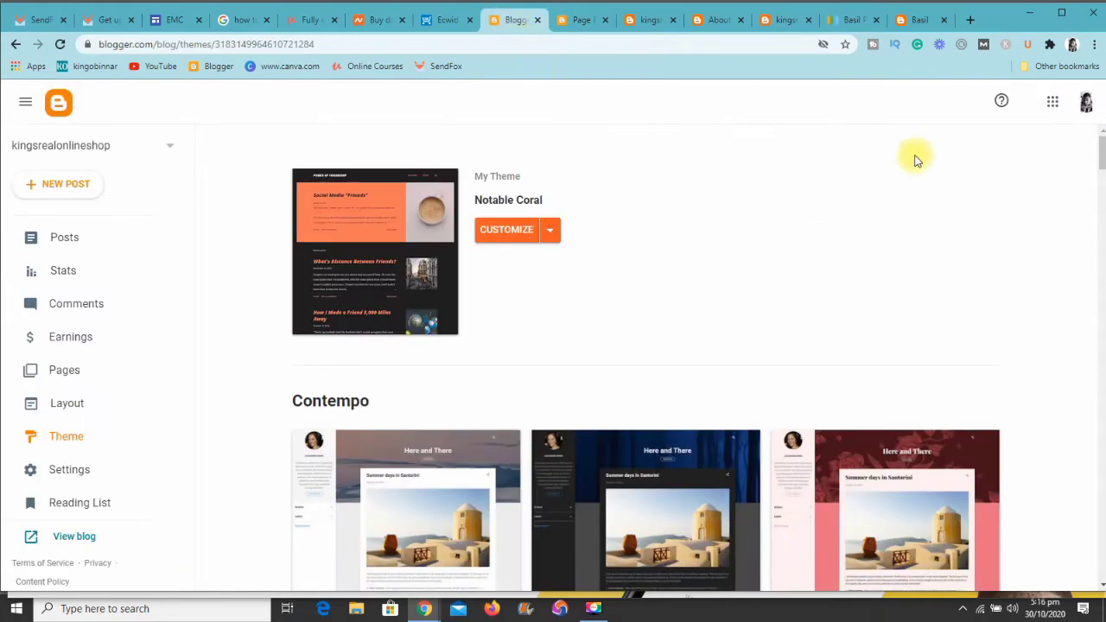
left_click_drag(1101, 152, 1103, 290)
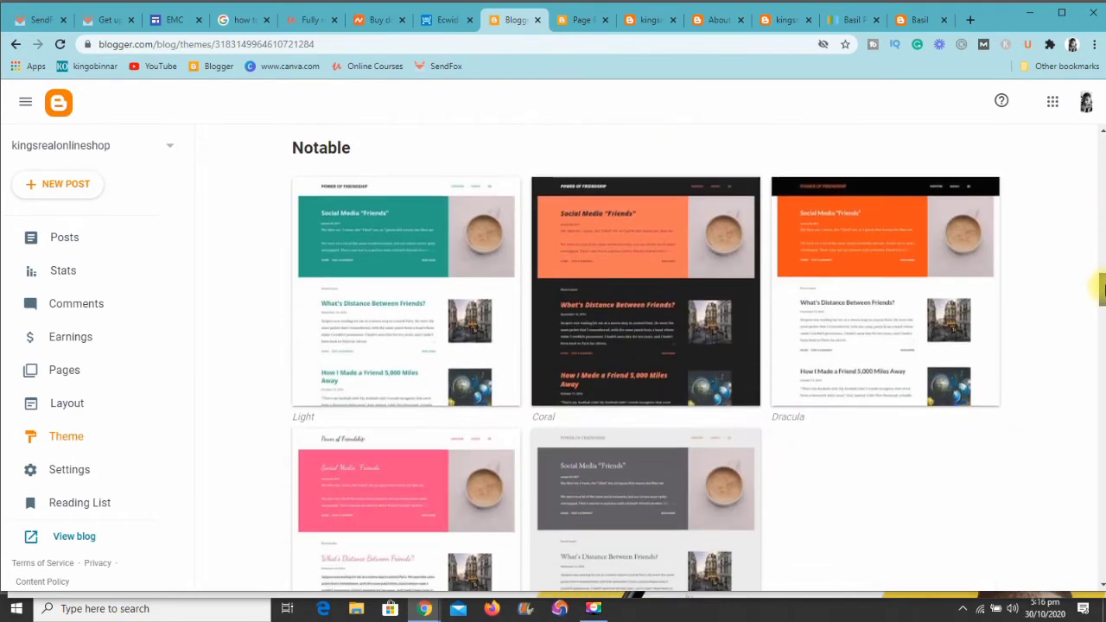
left_click(426, 380)
left_click(454, 571)
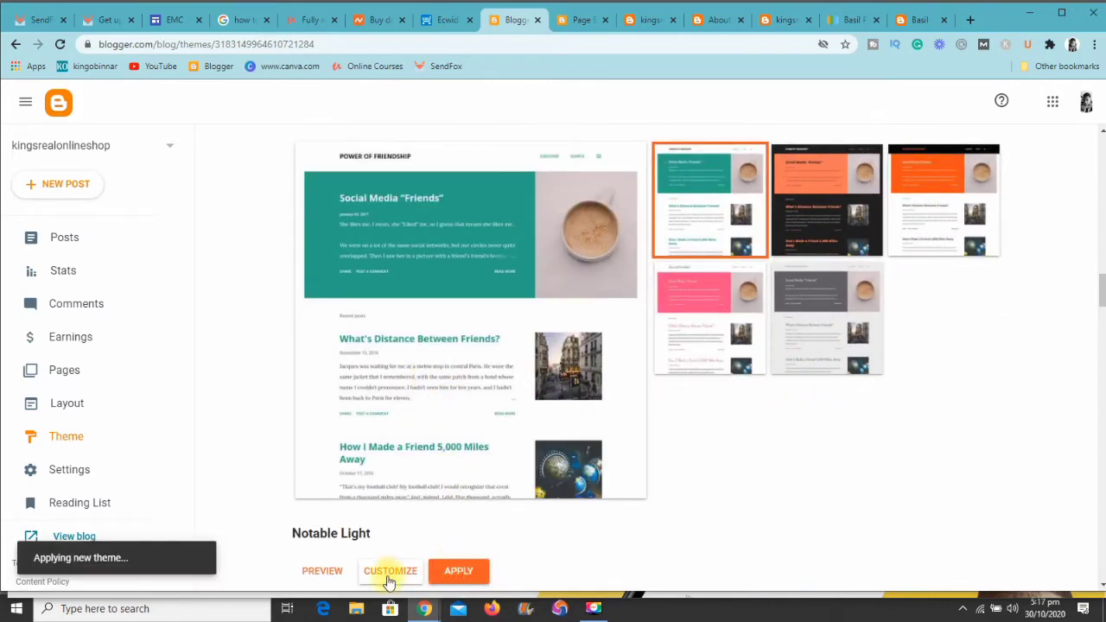
left_click(86, 536)
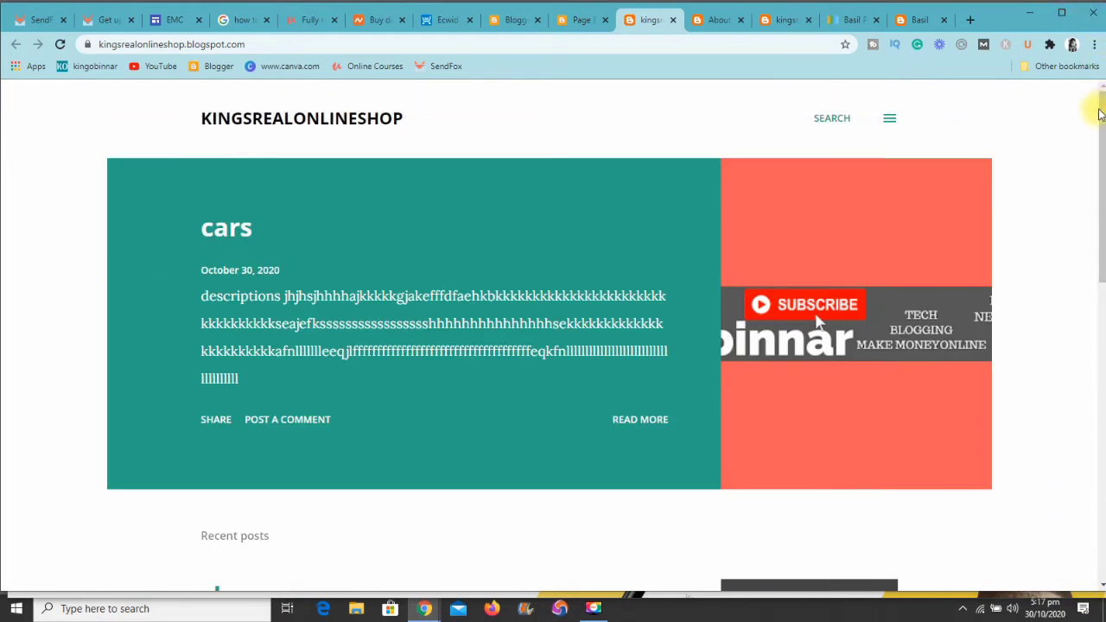
Step: Scroll the blog's posts in the new theme, then return to Blogger's Theme settings
mouse_move(1101, 114)
left_mouse_down()
mouse_move(1093, 410)
mouse_move(1088, 103)
left_mouse_up()
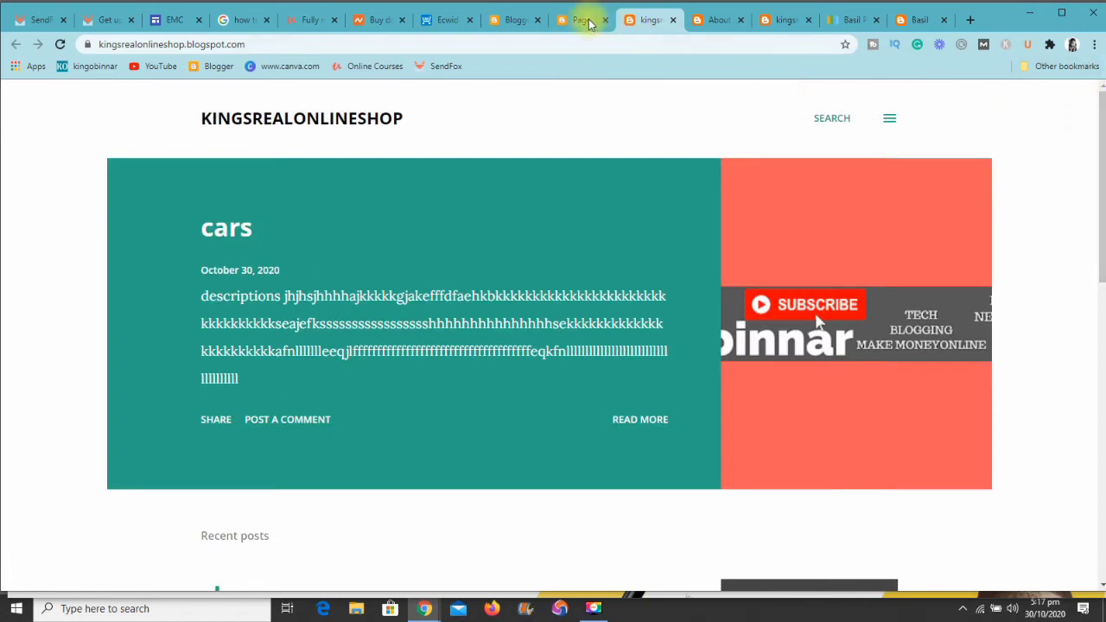
left_click(520, 20)
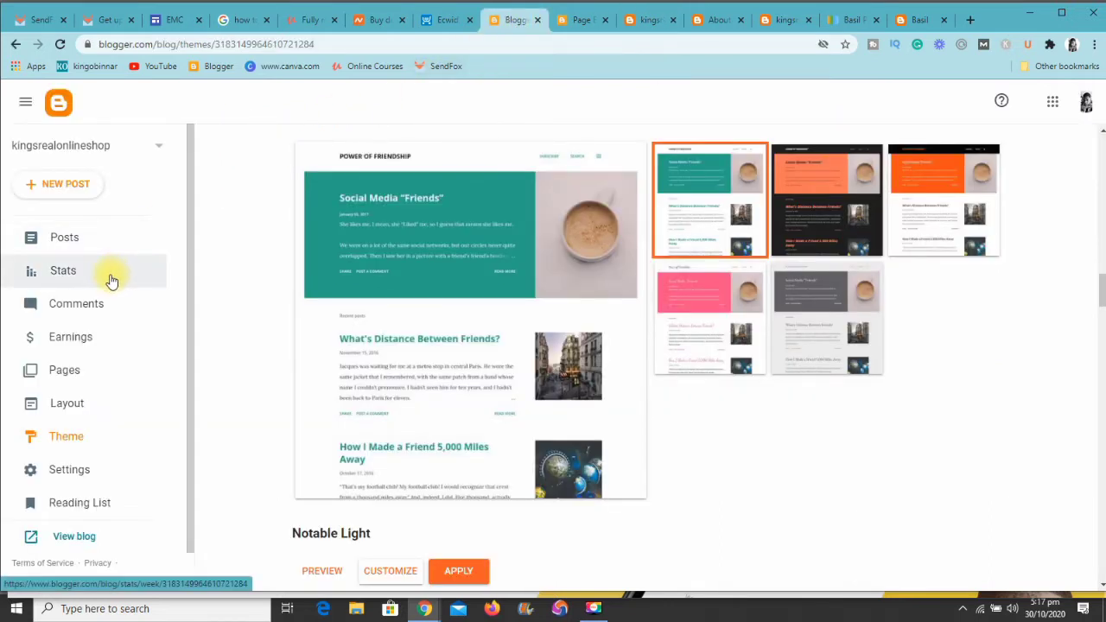
Step: Create a new blank Blogger page and title it 'stores'
left_click(92, 371)
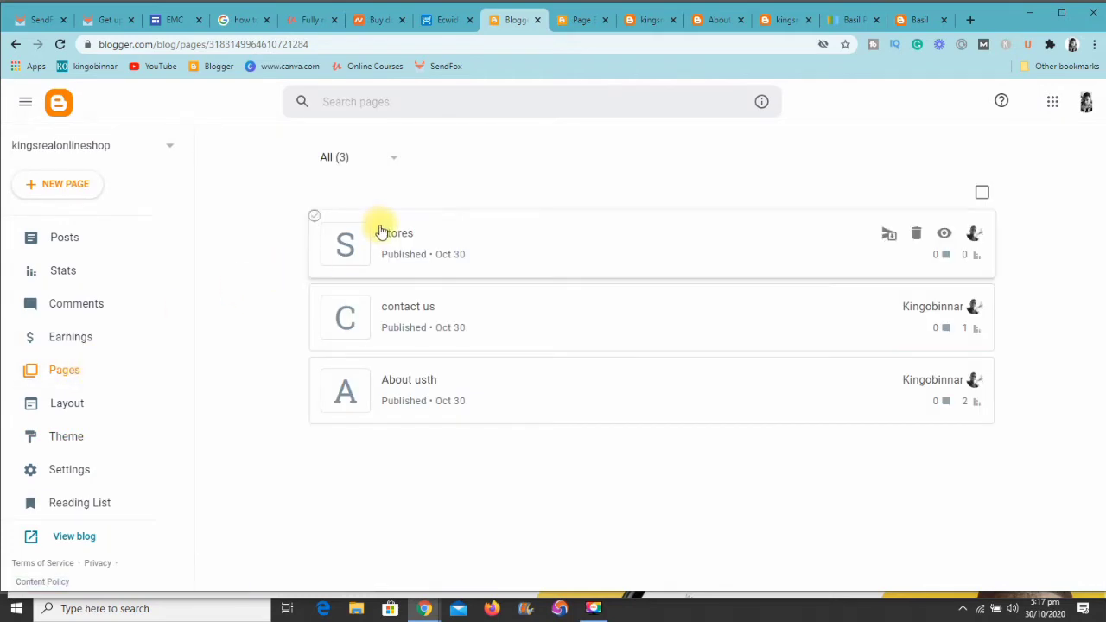
left_click(63, 188)
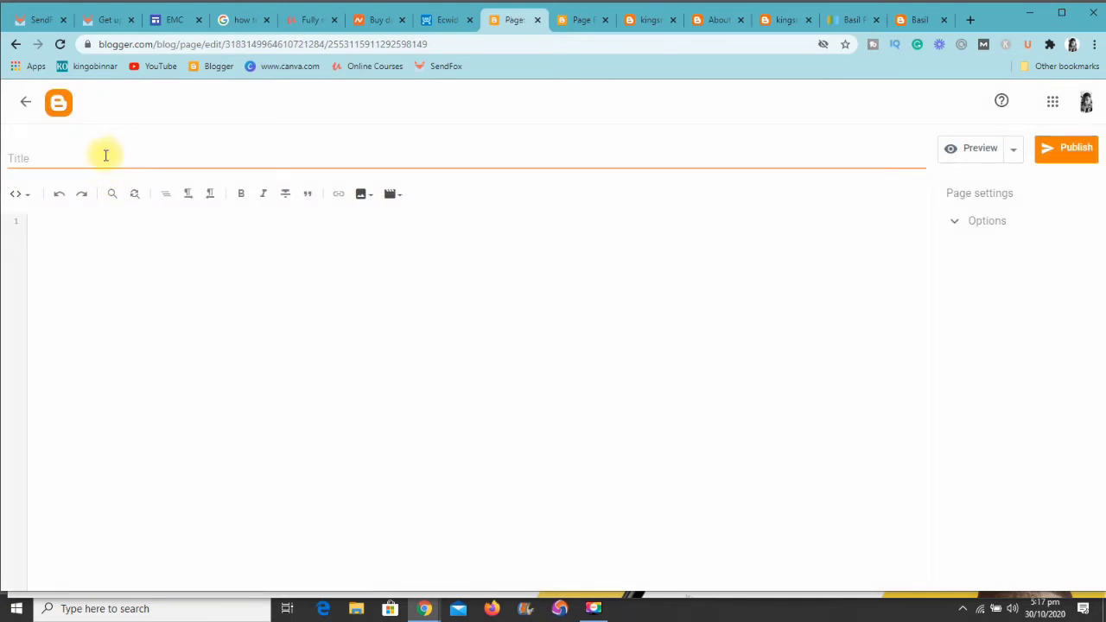
left_click(105, 154)
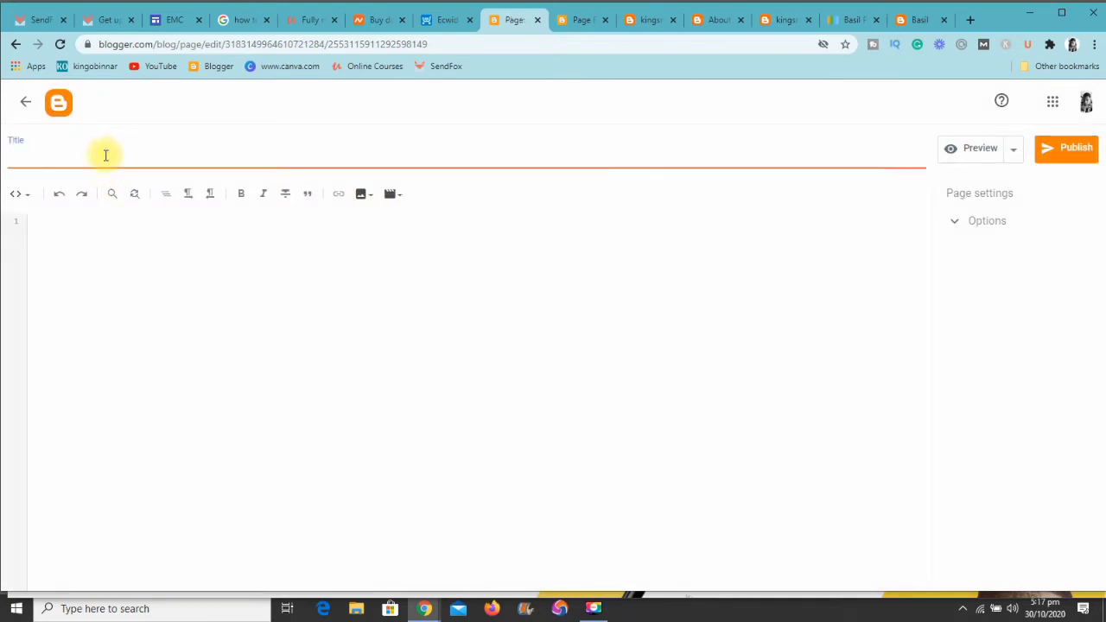
type("stores")
Step: Switch the stores page editor from Compose view to HTML view
left_click(27, 199)
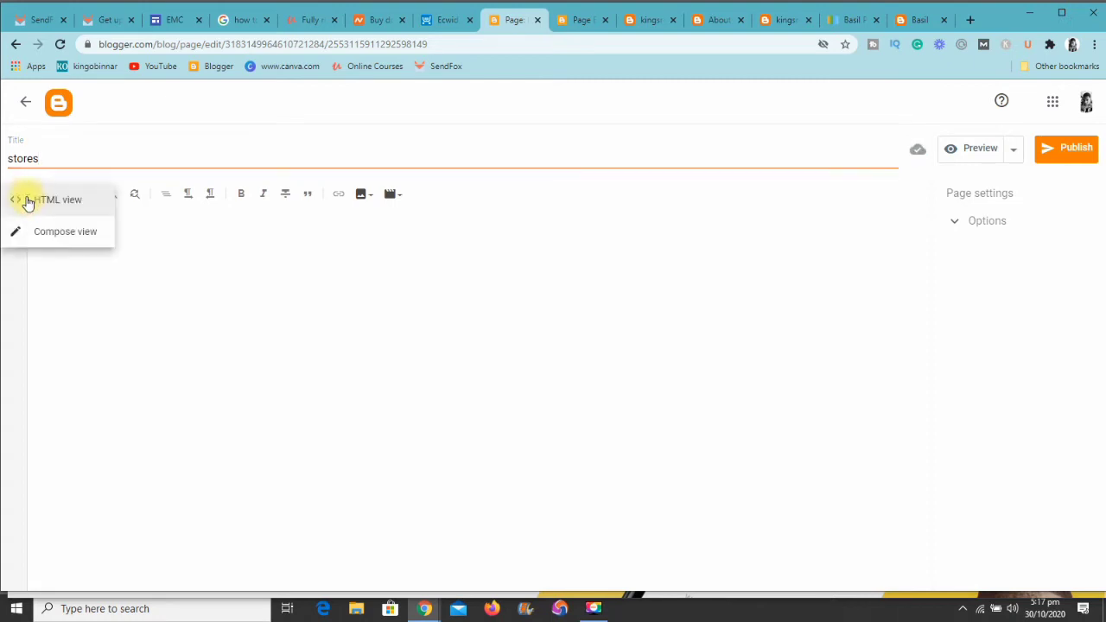
left_click(53, 235)
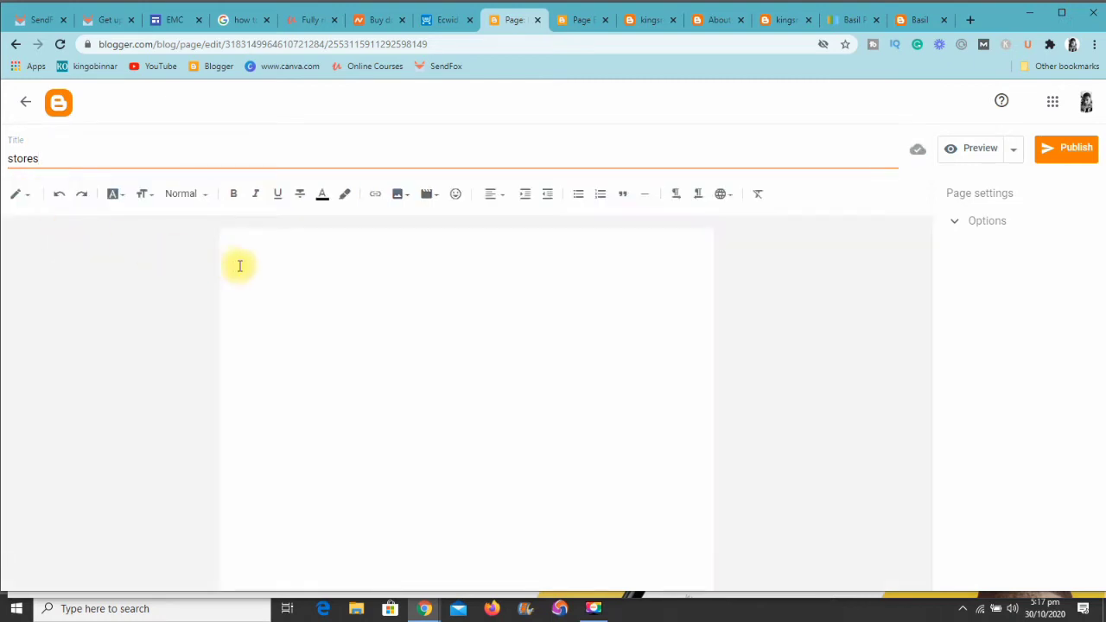
left_click(245, 265)
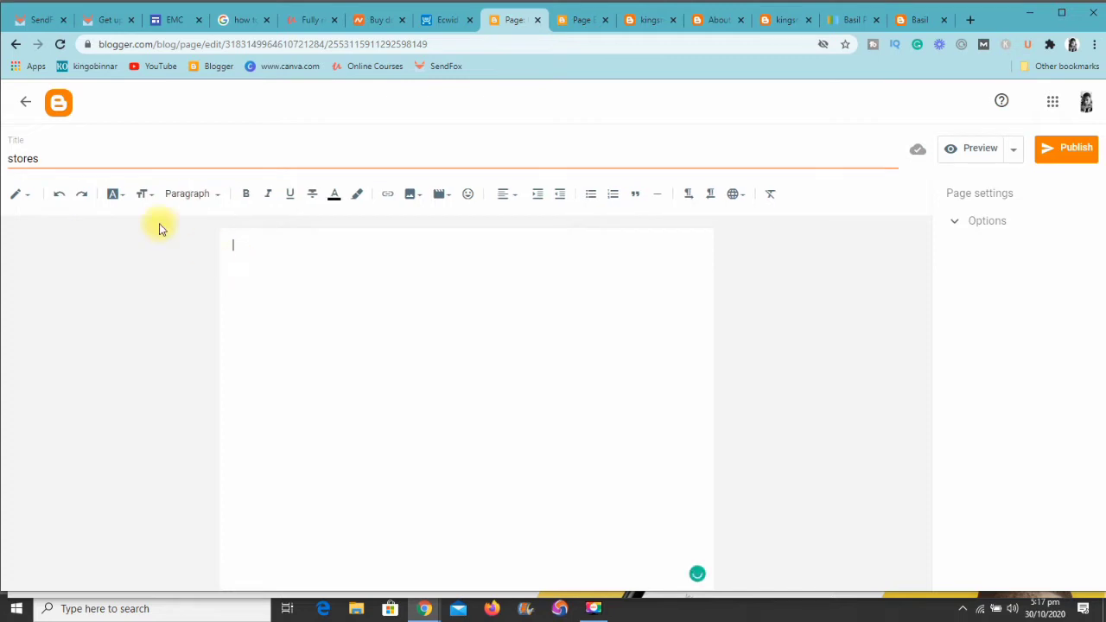
left_click(25, 202)
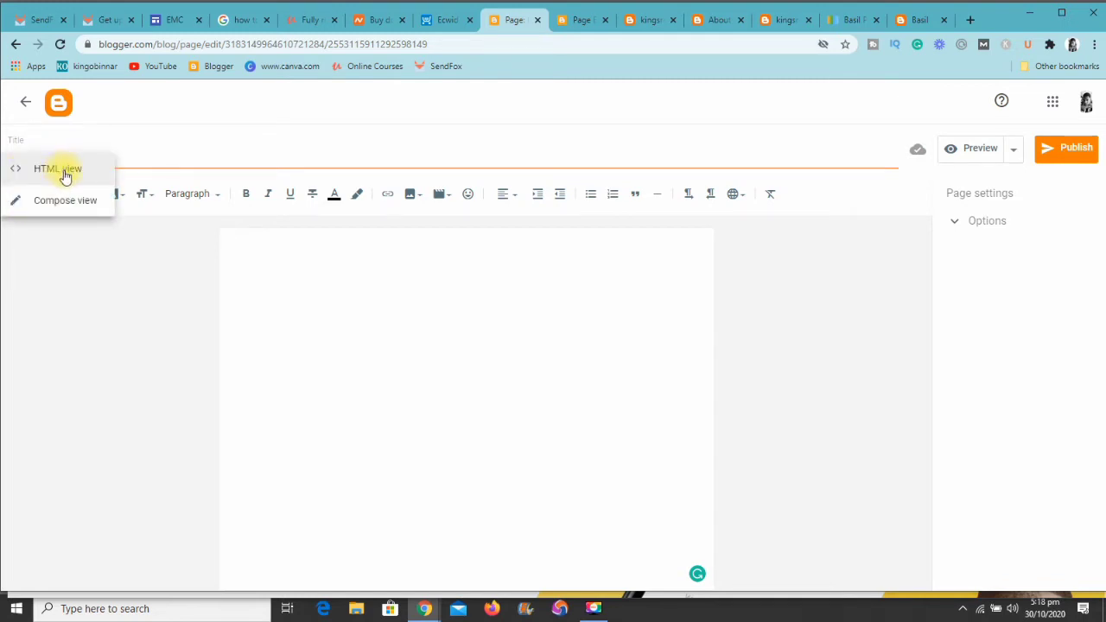
left_click(65, 172)
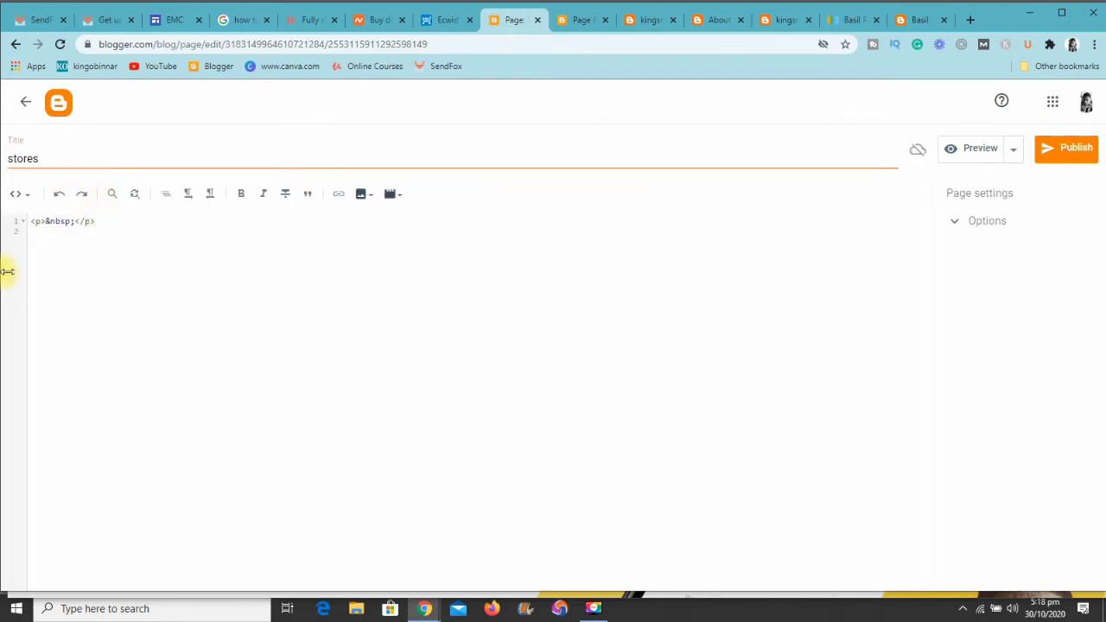
Step: Paste the Ecwid store code into the stores page HTML and publish it
right_click(39, 234)
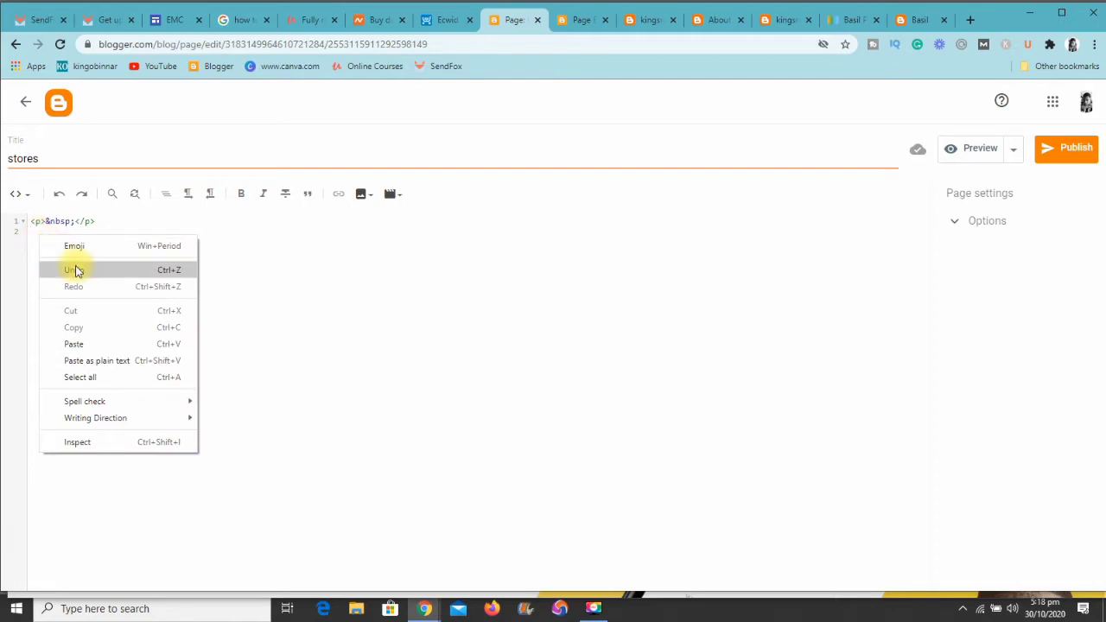
left_click(72, 346)
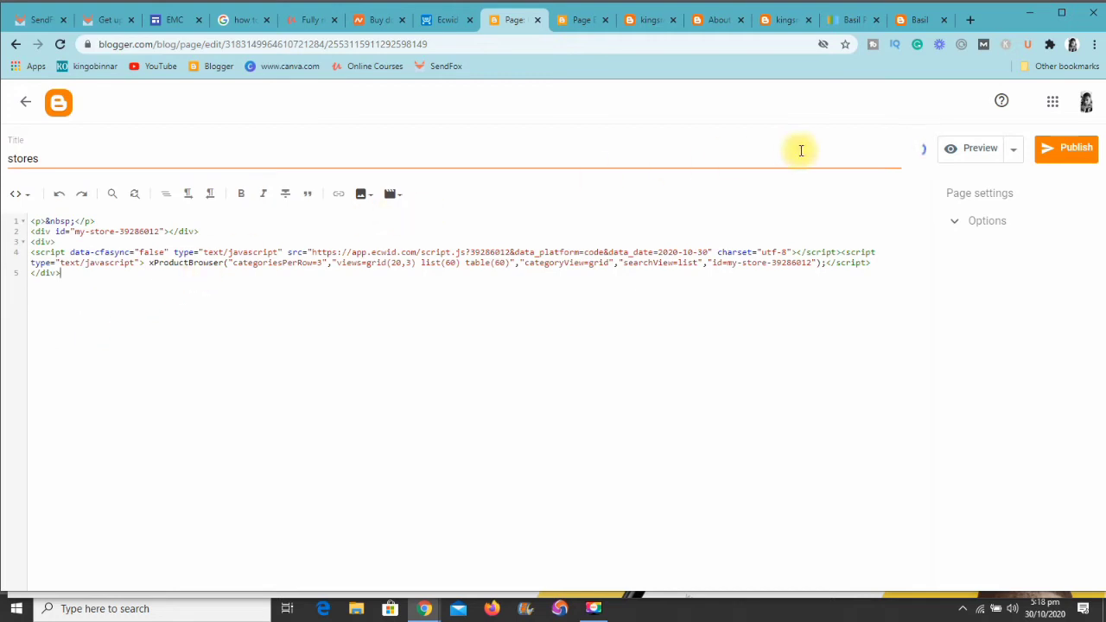
left_click(1046, 153)
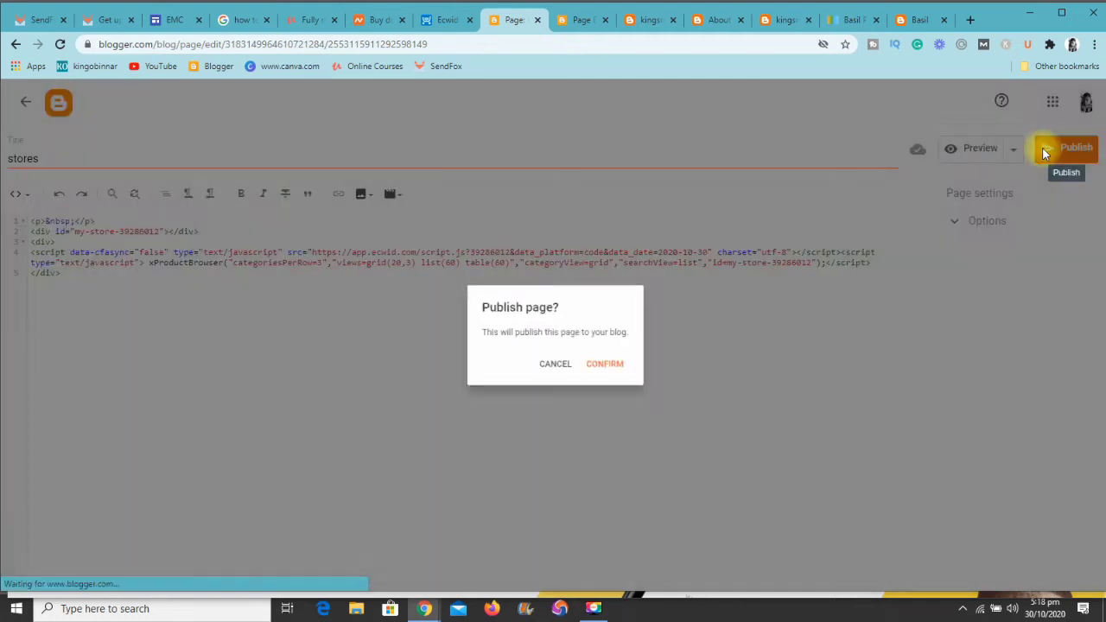
left_click(603, 369)
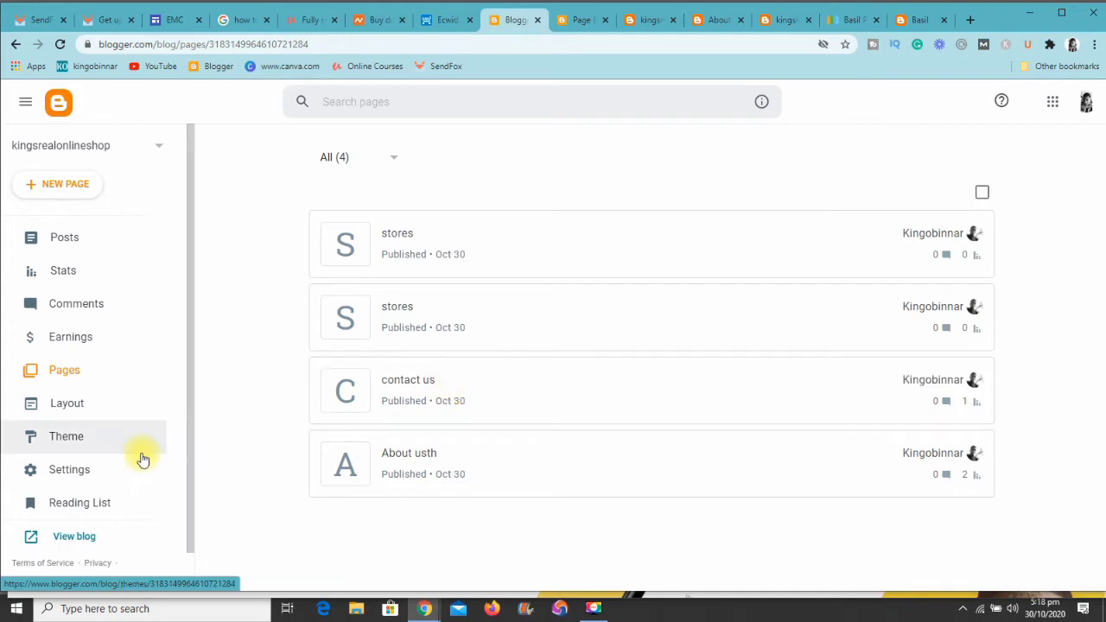
Step: Tick the stores page in the Layout's Pages gadget and save the change
left_click(120, 412)
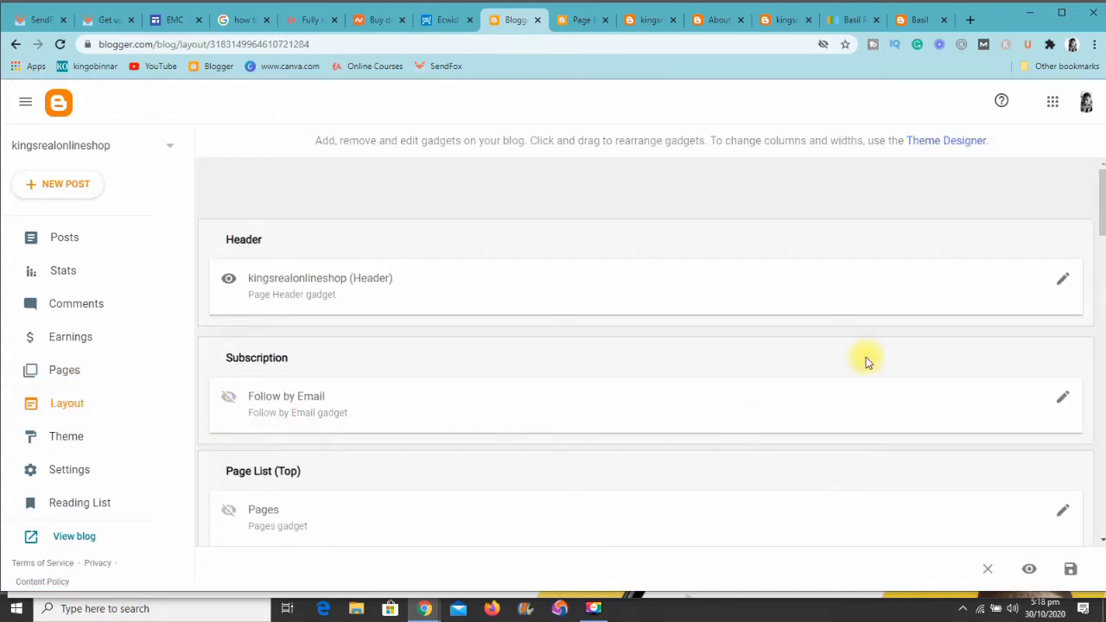
left_click_drag(1102, 200, 1103, 242)
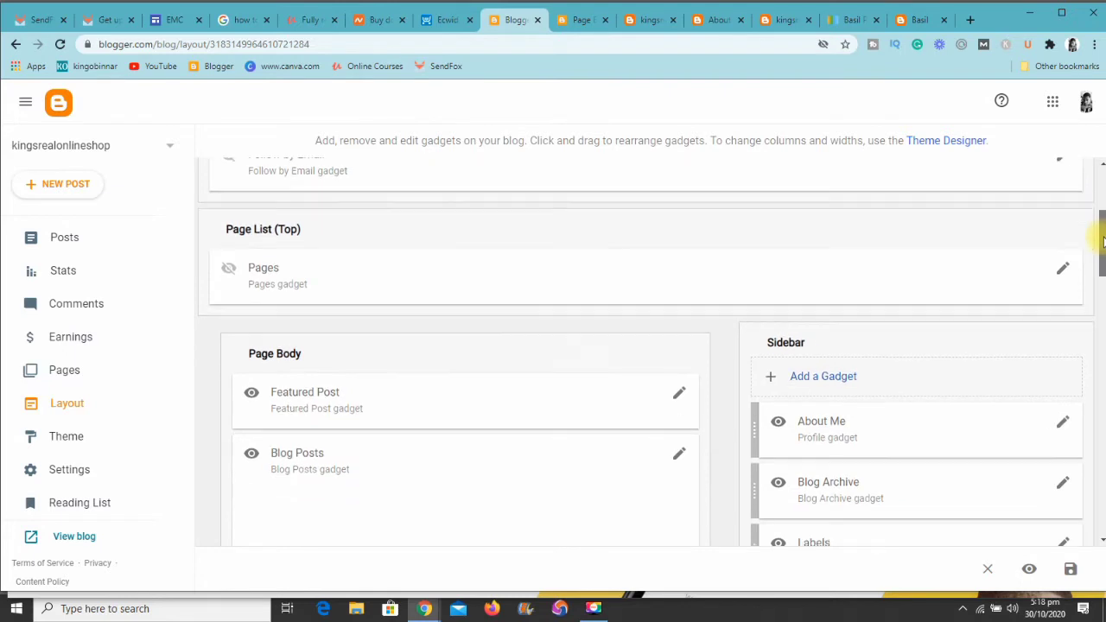
left_click(1064, 266)
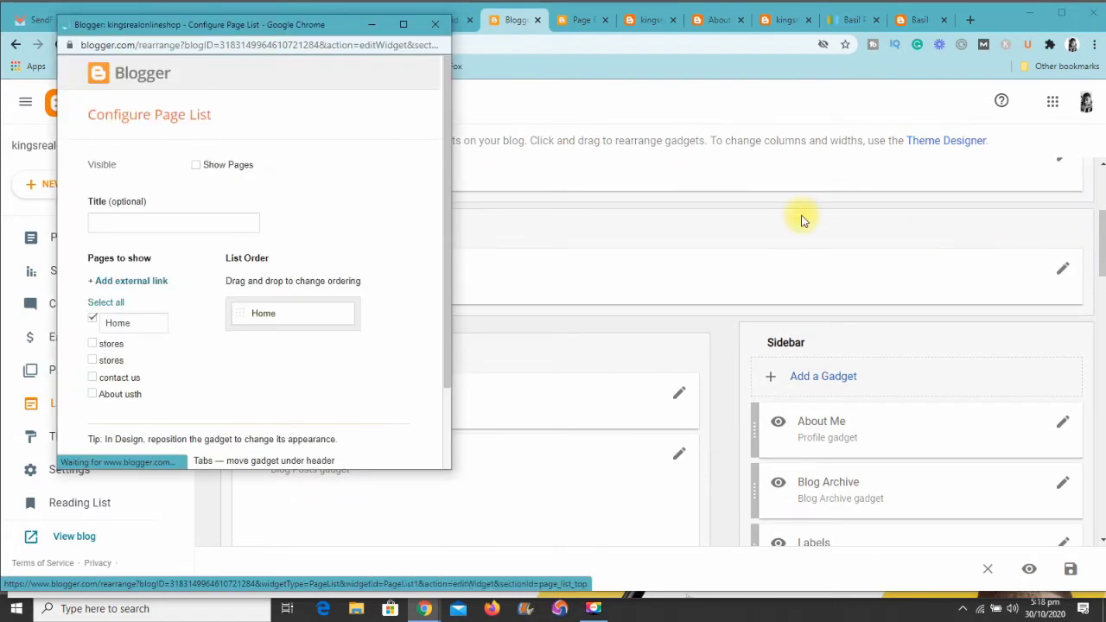
left_click(93, 344)
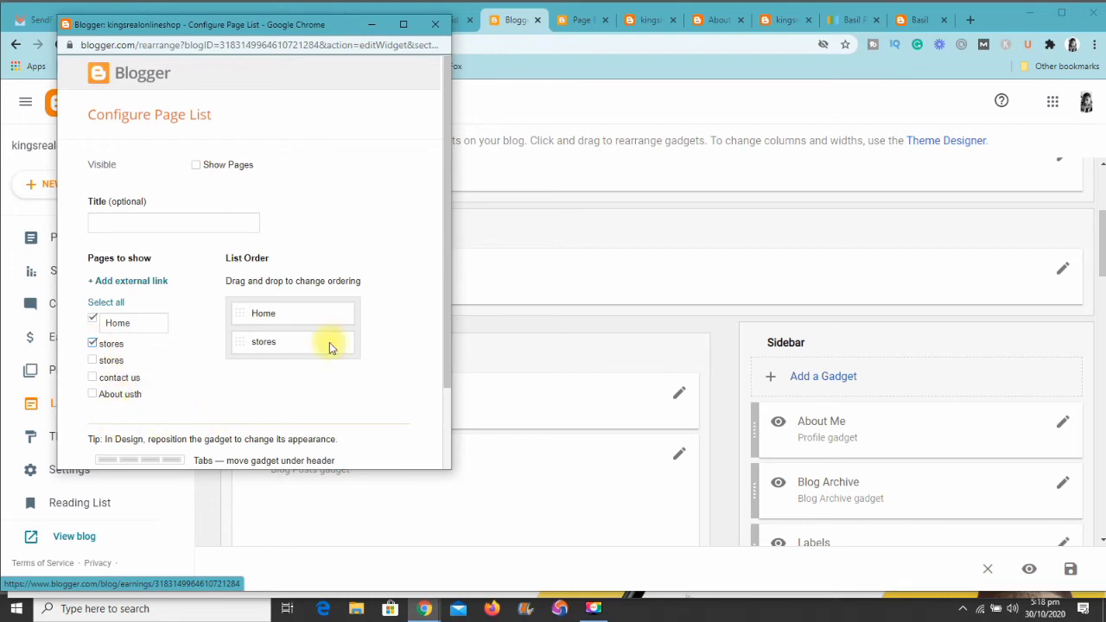
left_click_drag(448, 302, 448, 386)
left_click(117, 437)
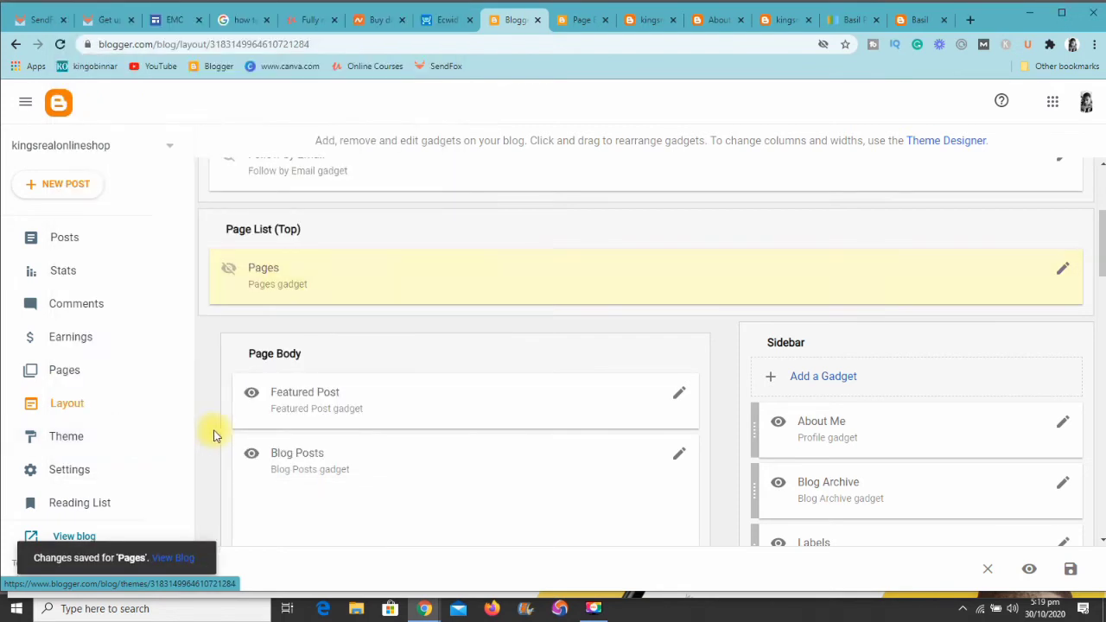
Step: View the live blog and check that Home and stores links appear in the nav
left_click(67, 536)
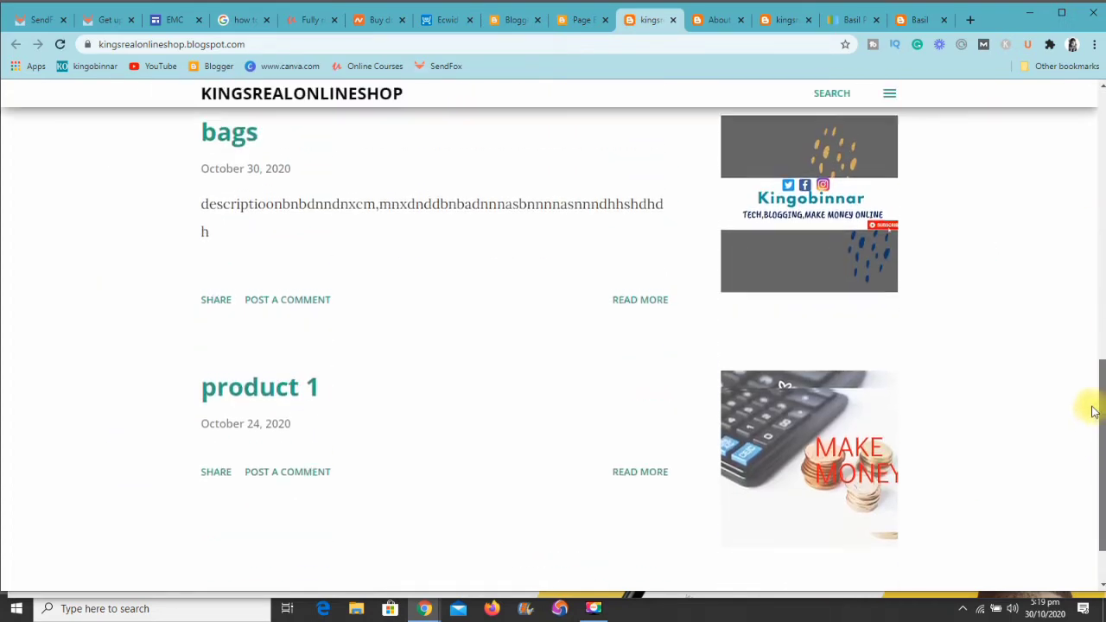
scroll(1029, 116, "up", 2)
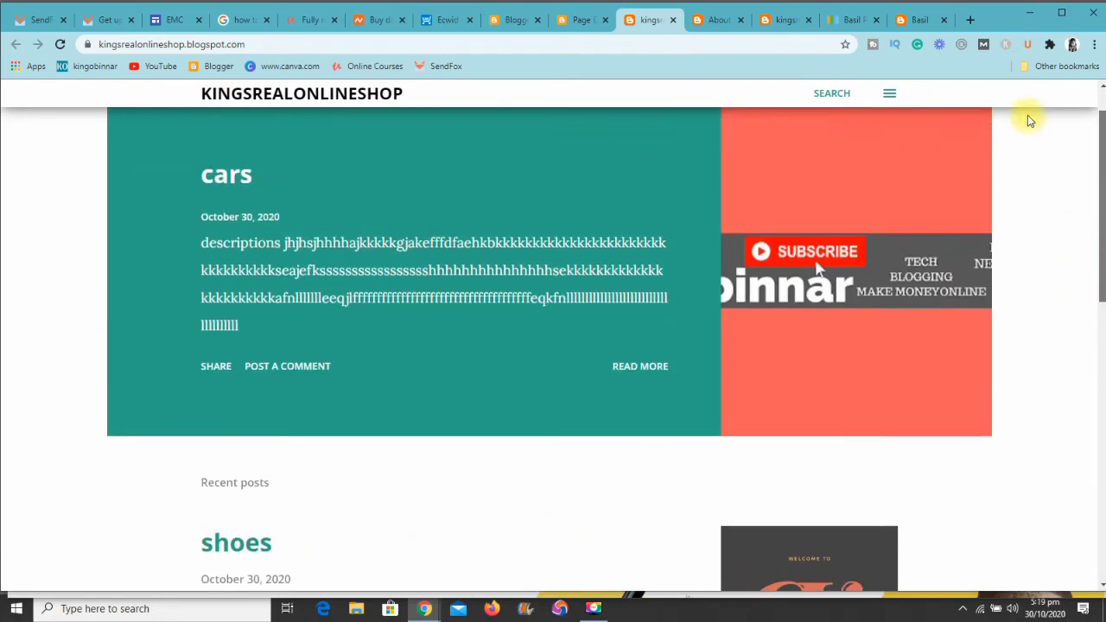
scroll(1034, 156, "down", 3)
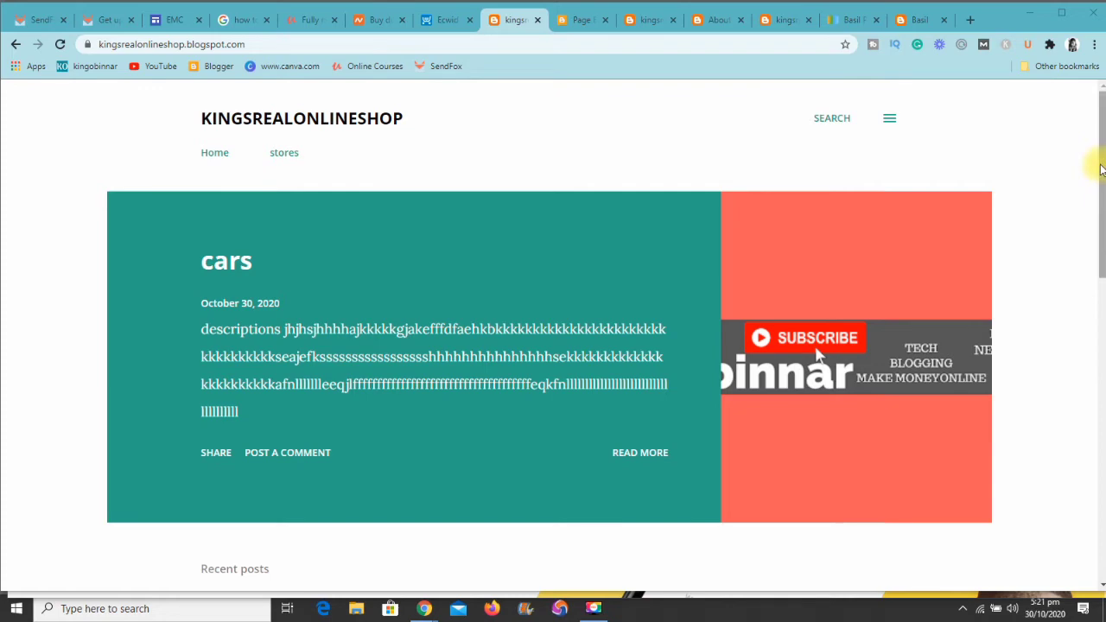
mouse_move(1100, 169)
left_mouse_down()
mouse_move(1094, 294)
mouse_move(1093, 210)
left_mouse_up()
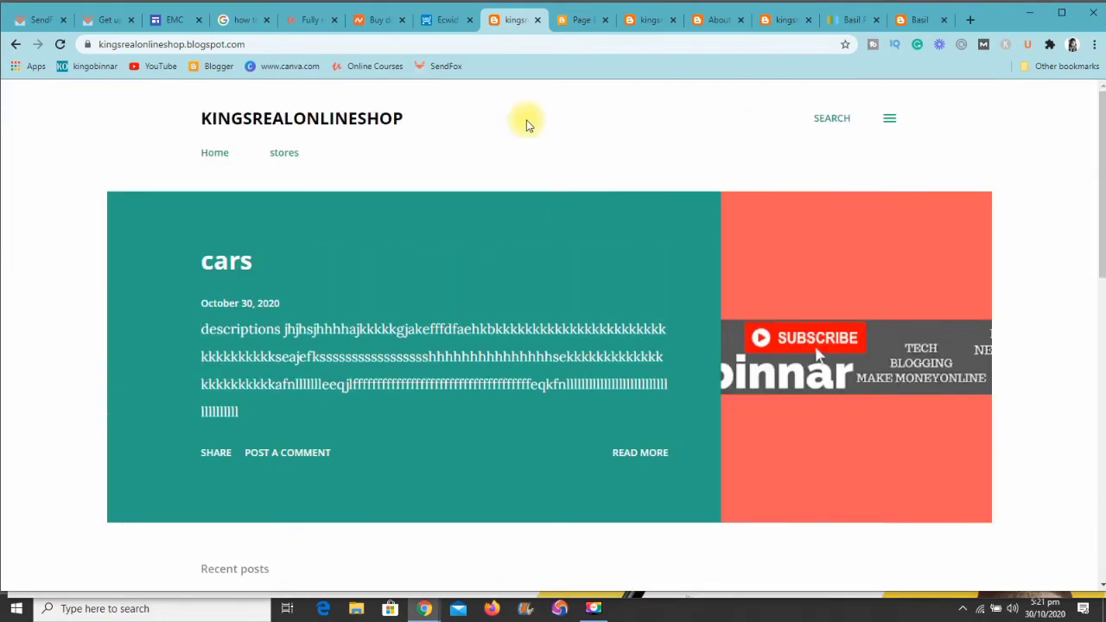
Step: Open the stores link and browse the Ecwid catalogue of naira-priced clothing products
left_click(285, 156)
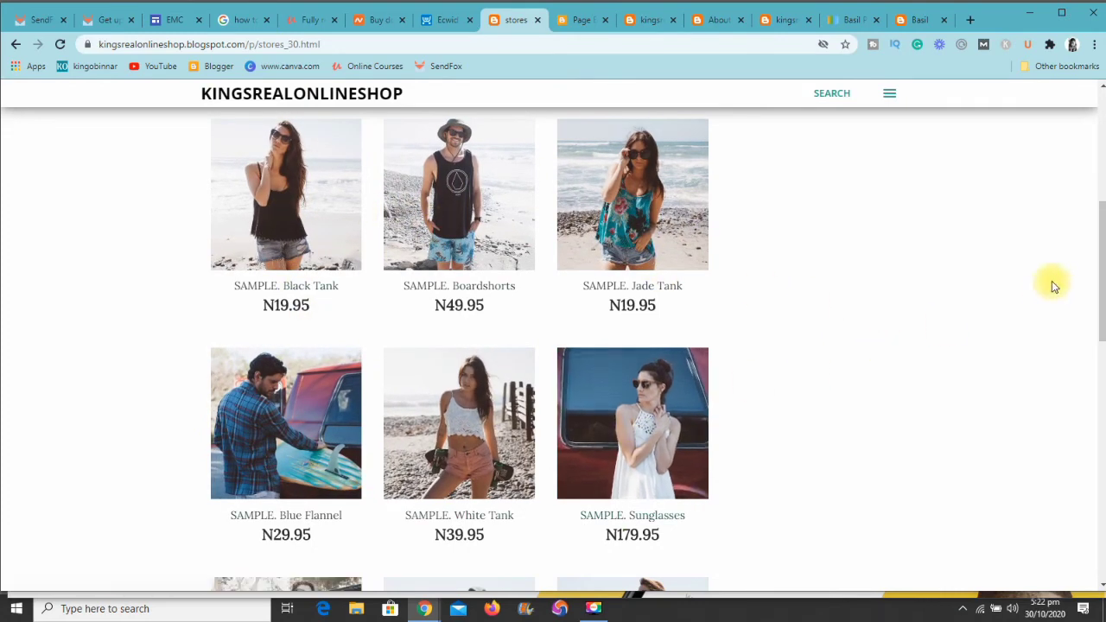
scroll(1102, 253, "down", 3)
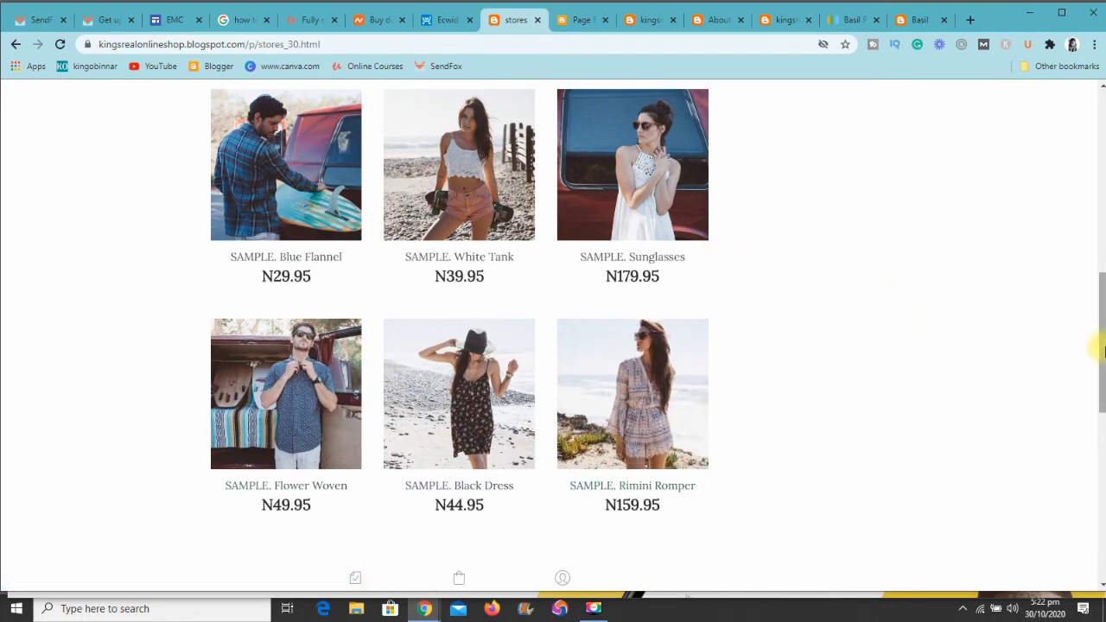
left_click_drag(1103, 344, 1102, 292)
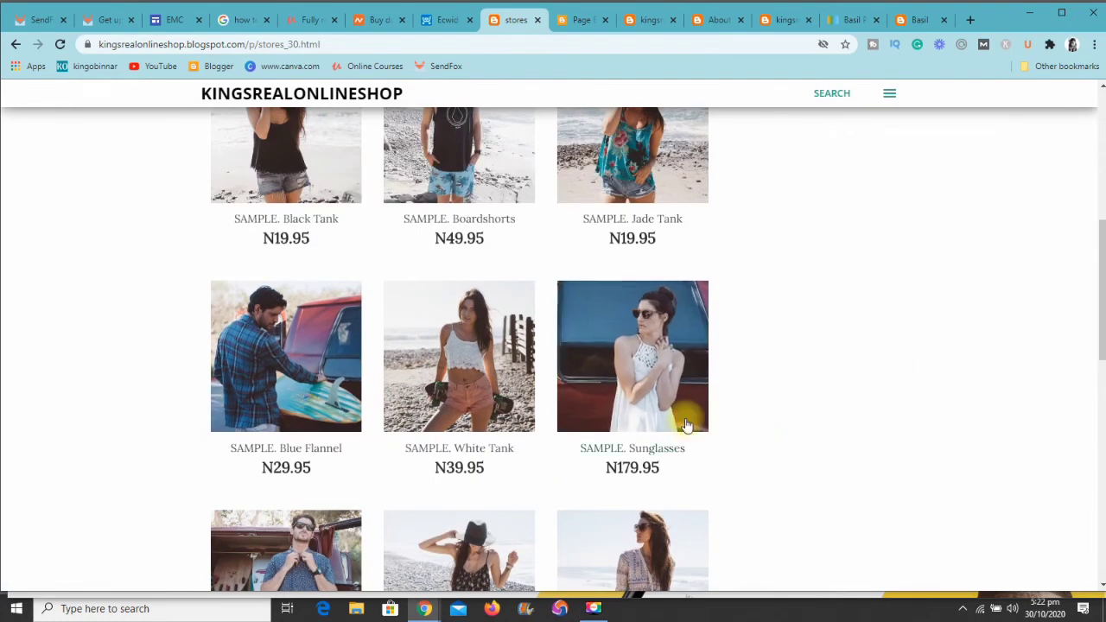
Step: Add the N179.95 SAMPLE. Sunglasses to the bag from its product page
left_click(656, 386)
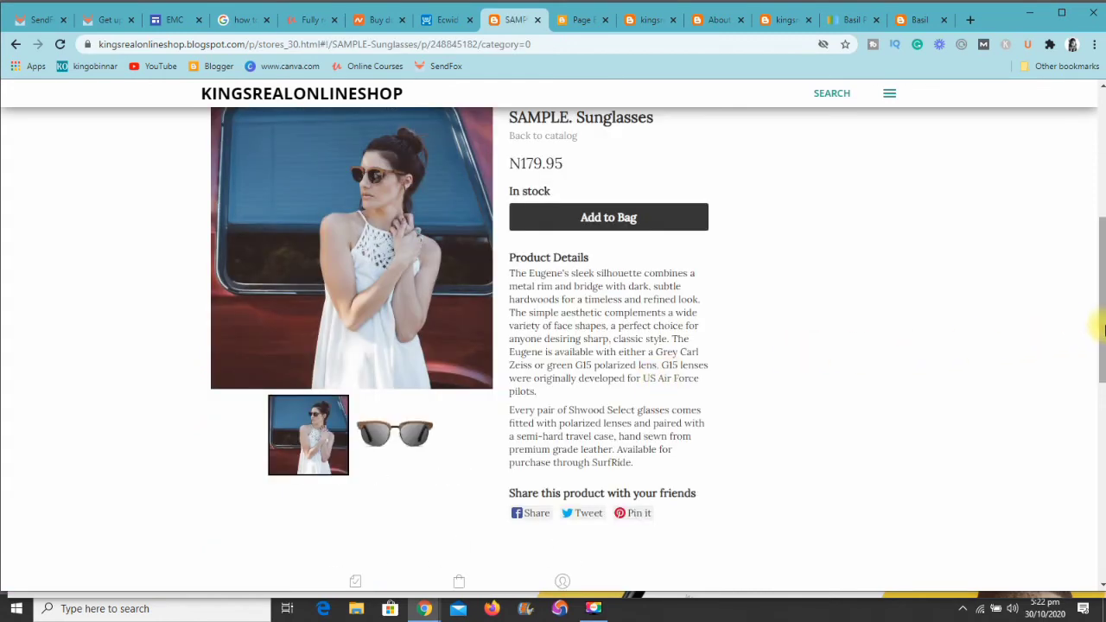
mouse_move(1103, 329)
left_mouse_down()
mouse_move(1103, 314)
mouse_move(1103, 332)
left_mouse_up()
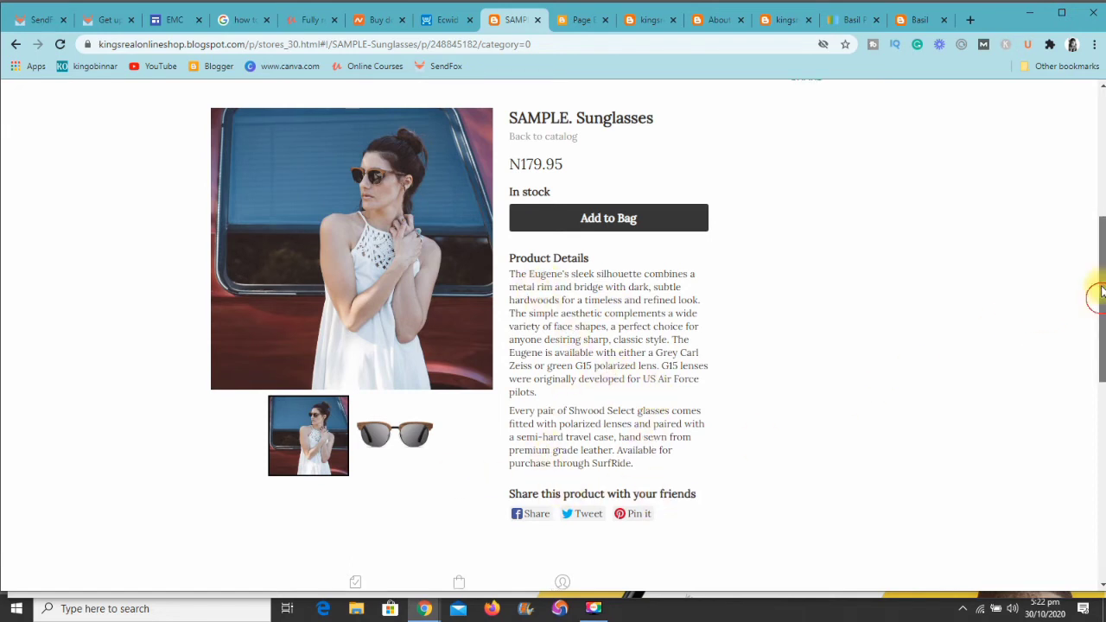
mouse_move(1099, 302)
left_mouse_down()
mouse_move(1103, 233)
mouse_move(1096, 393)
mouse_move(1096, 294)
left_mouse_up()
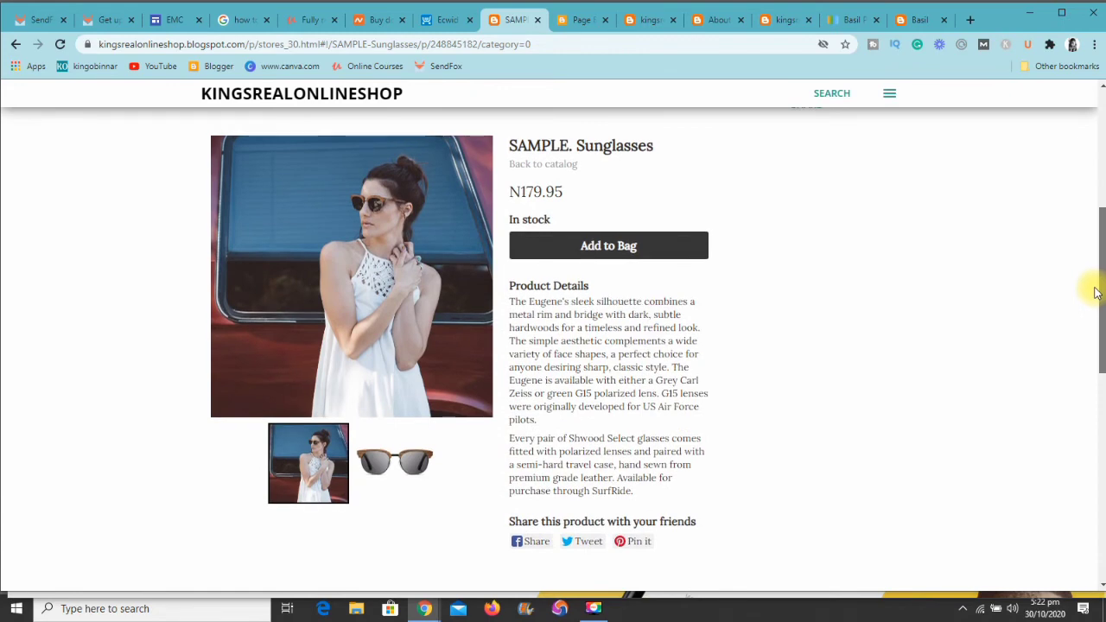
left_click_drag(1096, 294, 1095, 304)
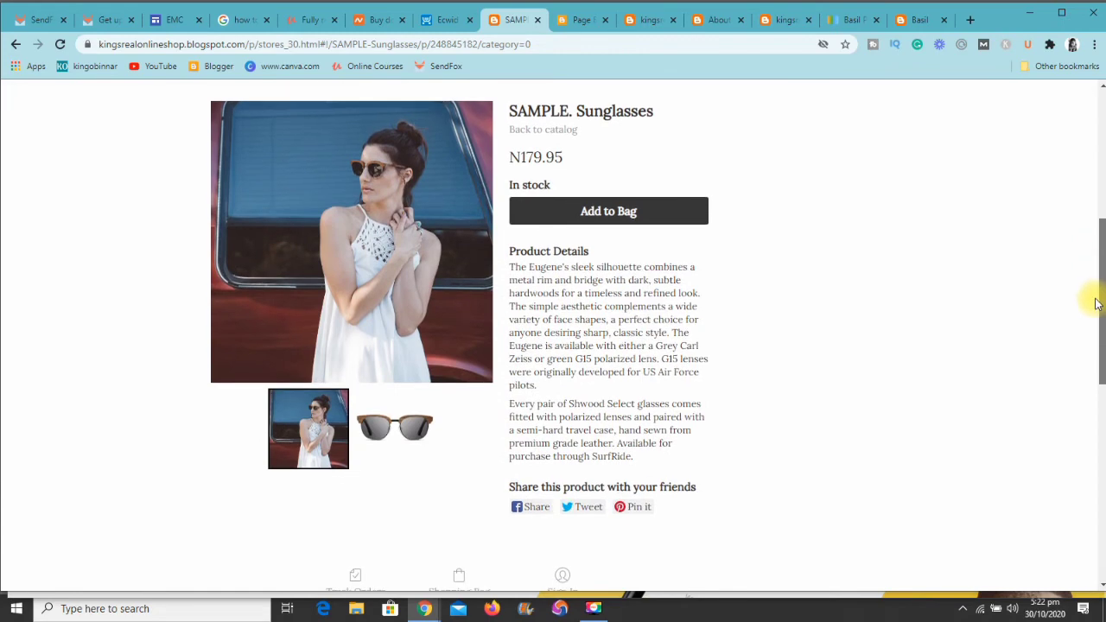
left_click(572, 220)
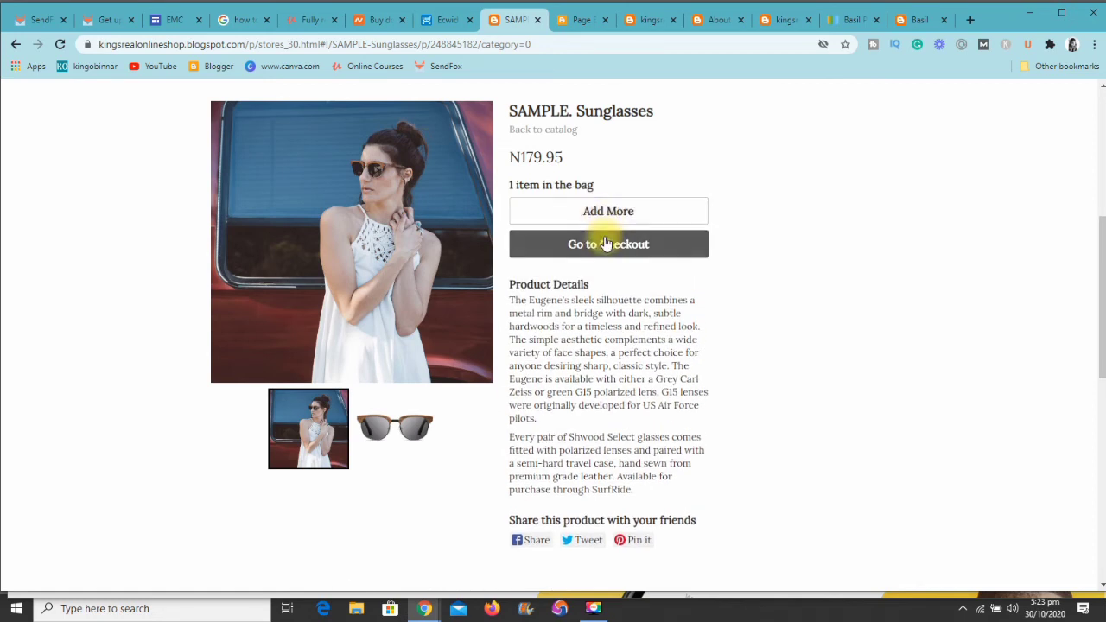
Step: Go to checkout showing the sunglasses at N179.95, with the email field's suggestions dismissed
left_click(607, 246)
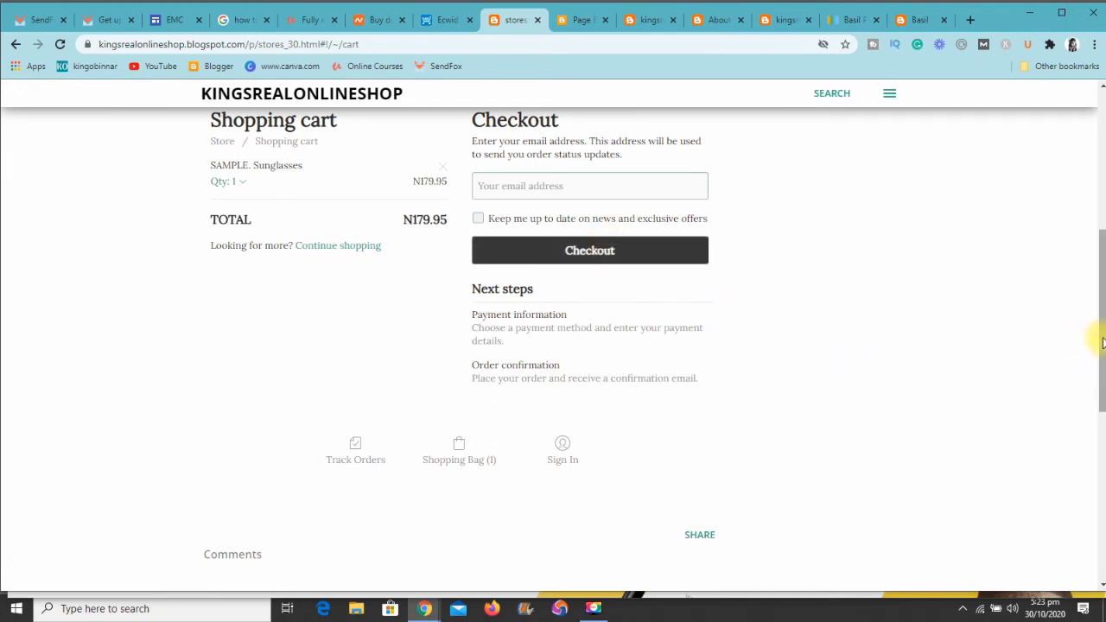
mouse_move(1100, 339)
left_mouse_down()
mouse_move(1102, 268)
mouse_move(1102, 335)
left_mouse_up()
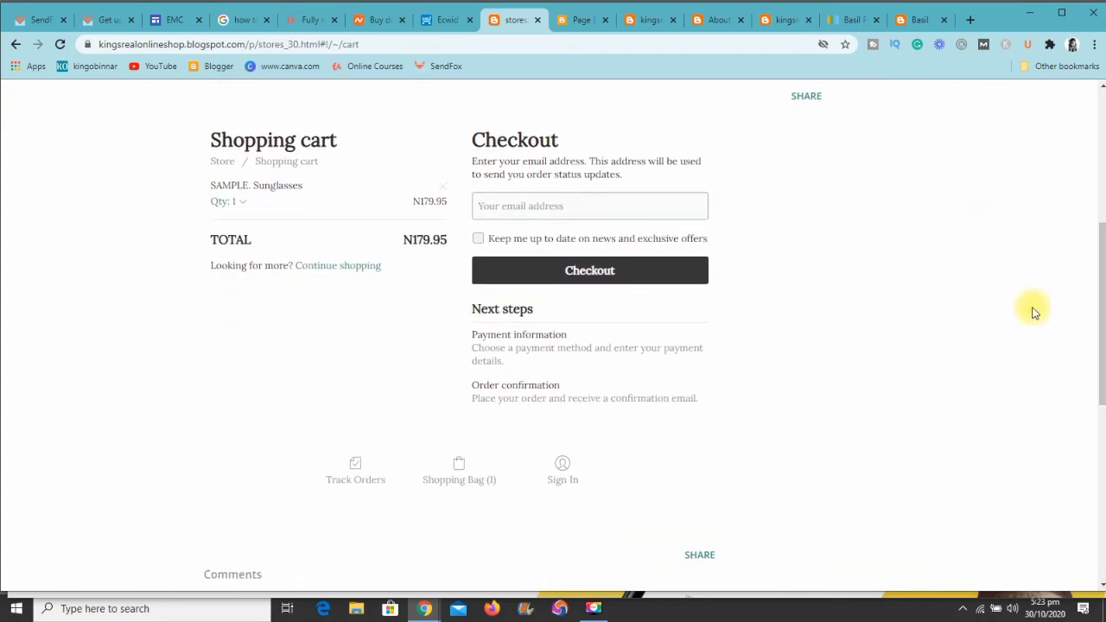
left_click(525, 207)
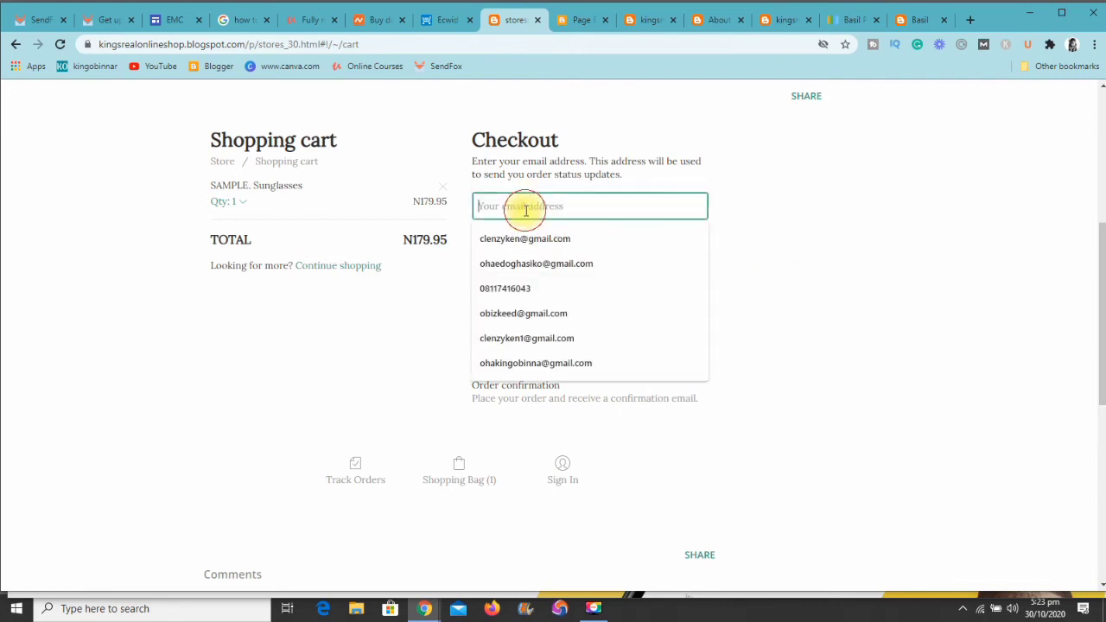
left_click(719, 207)
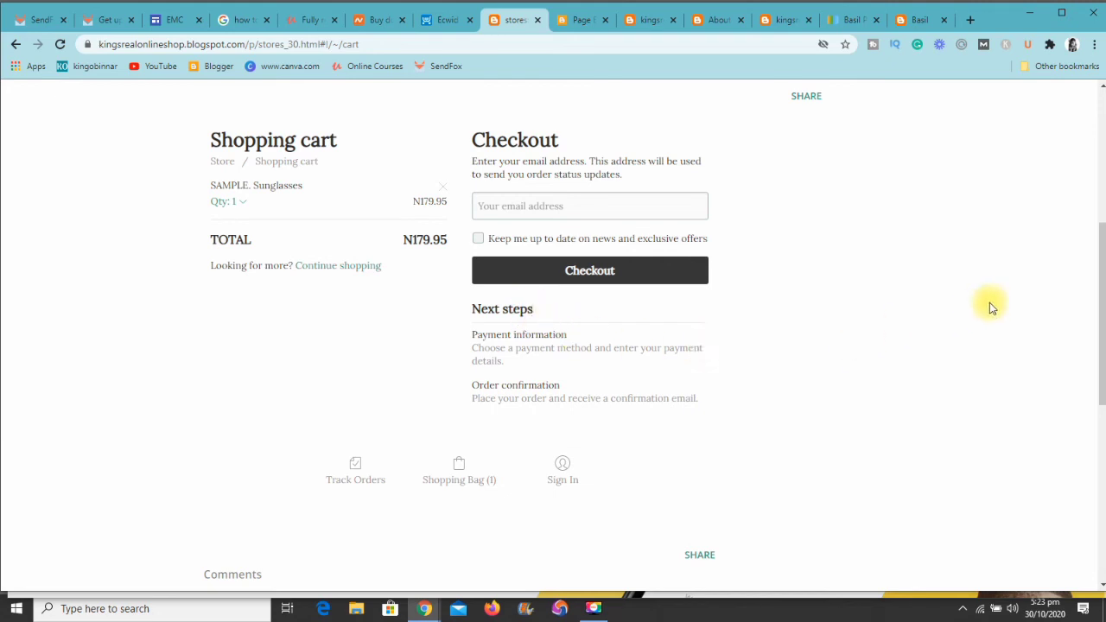
mouse_move(1102, 259)
left_mouse_down()
mouse_move(1102, 368)
mouse_move(1076, 230)
mouse_move(1078, 201)
mouse_move(1094, 230)
mouse_move(1098, 197)
mouse_move(1078, 169)
mouse_move(1093, 118)
mouse_move(1096, 188)
left_mouse_up()
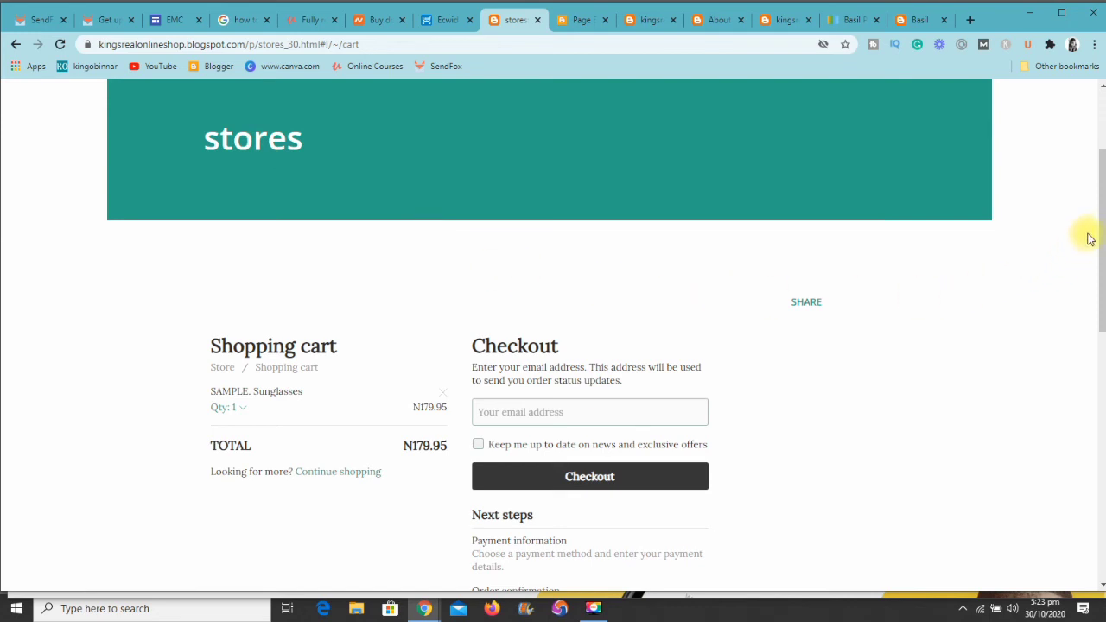
mouse_move(1103, 204)
left_mouse_down()
mouse_move(1103, 250)
mouse_move(1096, 102)
left_mouse_up()
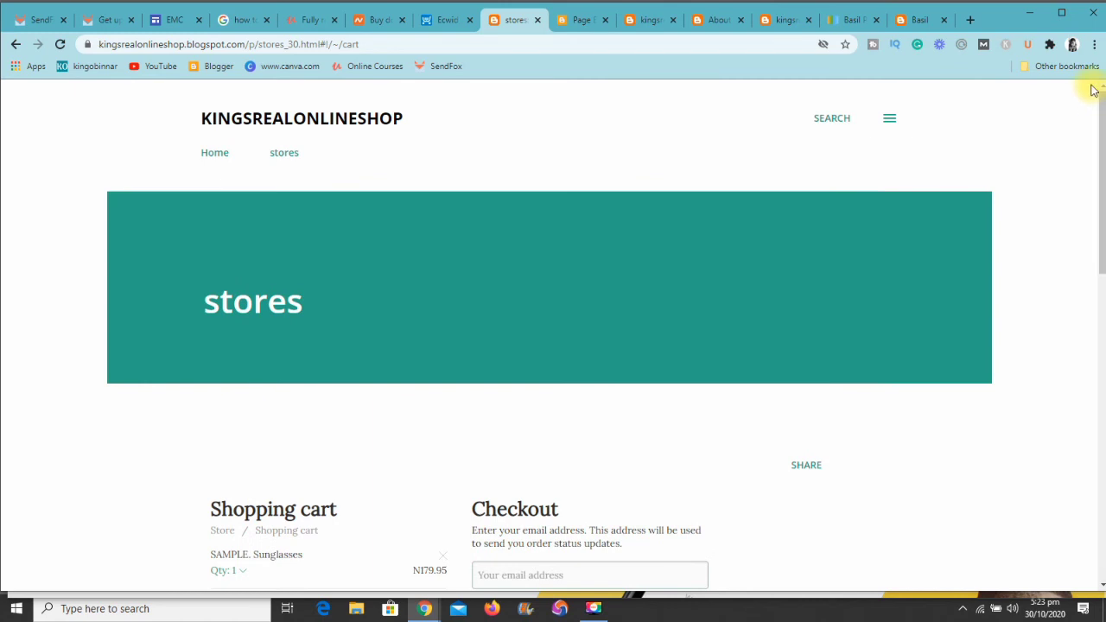
Step: Return via the stores nav link to the product grid from Black Tank to Rimini Romper
left_click(295, 153)
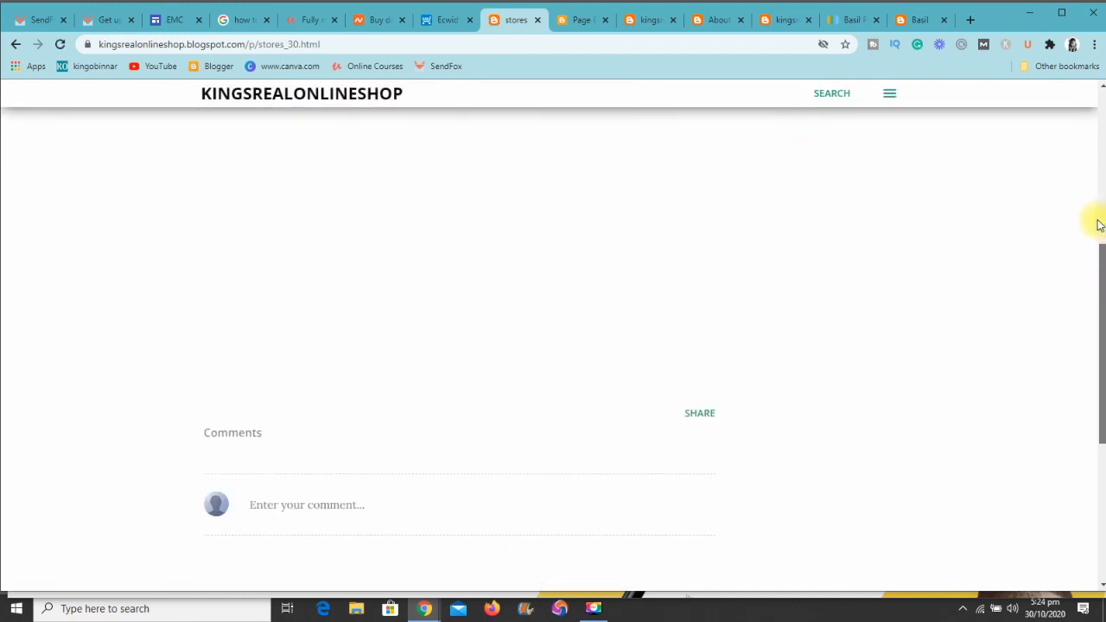
mouse_move(1098, 223)
left_mouse_down()
mouse_move(1096, 153)
mouse_move(1098, 220)
left_mouse_up()
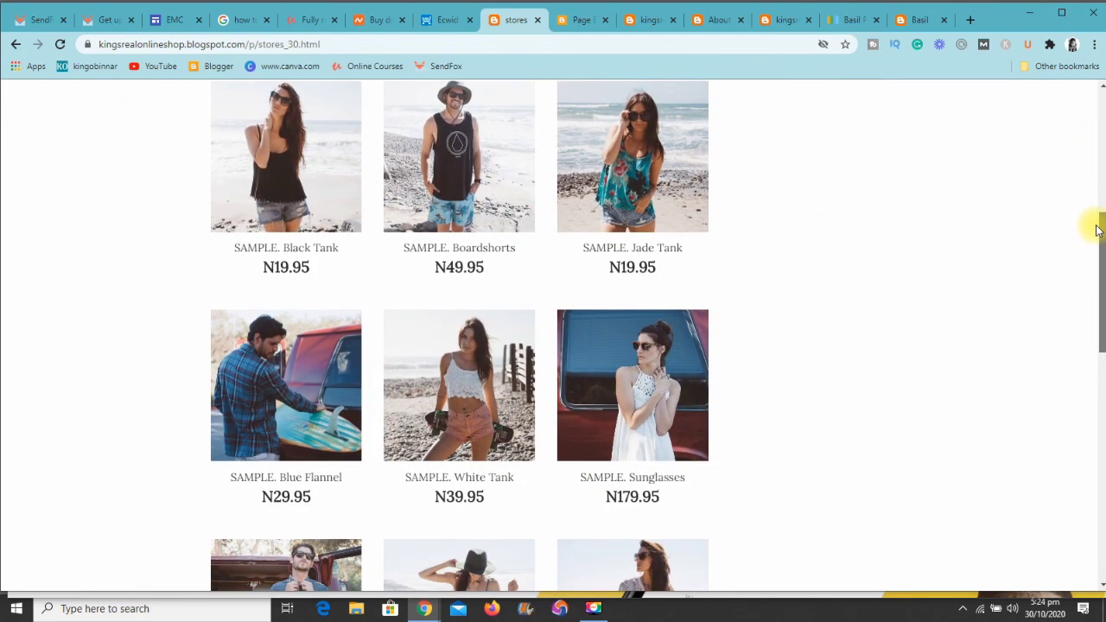
mouse_move(1097, 220)
left_mouse_down()
mouse_move(1096, 259)
mouse_move(1094, 202)
mouse_move(1095, 214)
left_mouse_up()
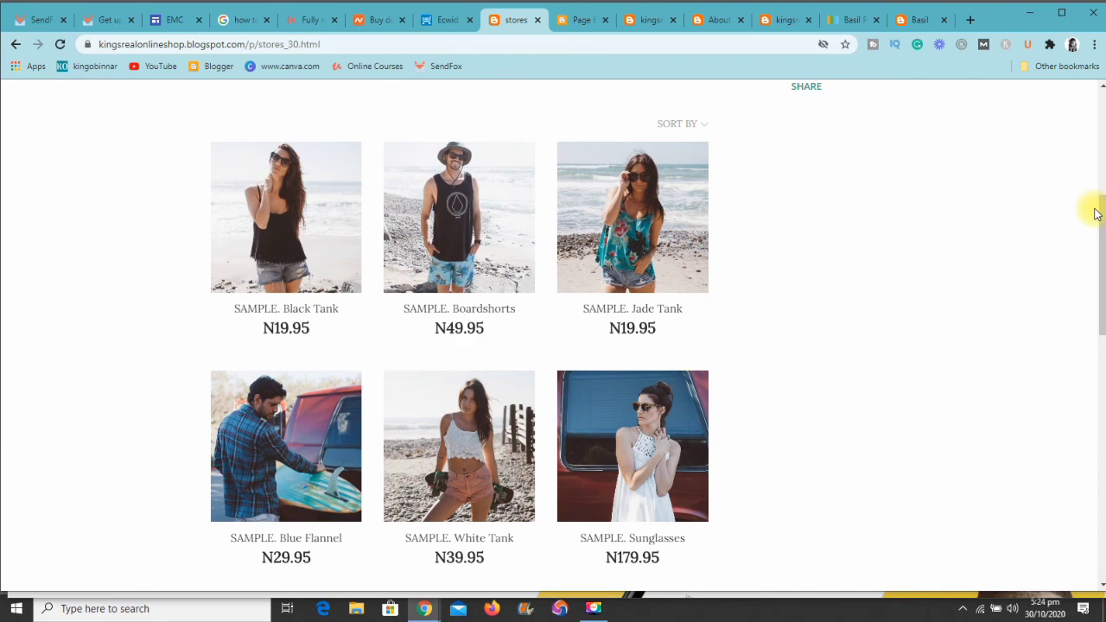